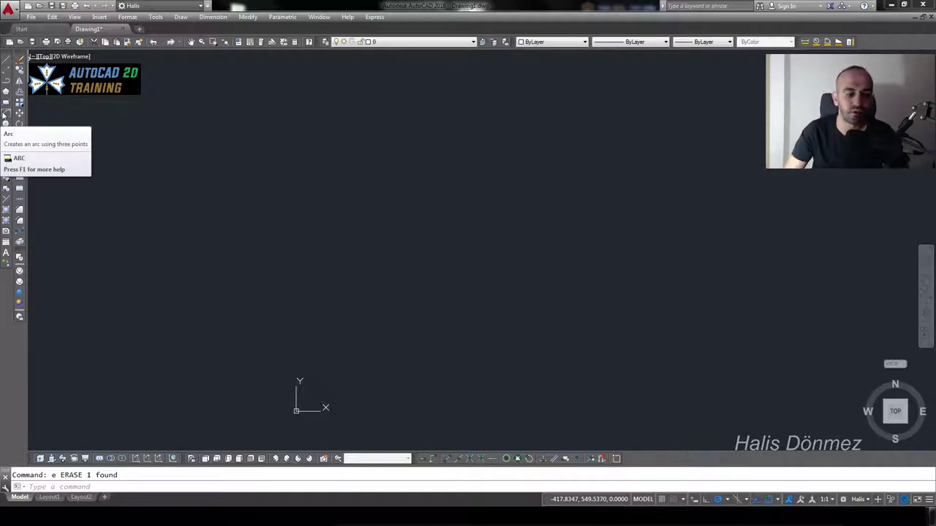
pyautogui.press('Escape')
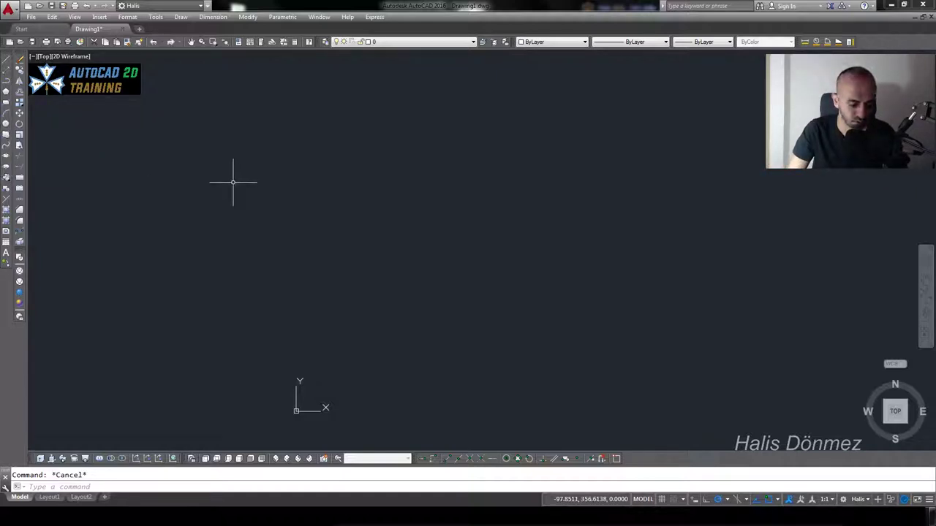
pyautogui.write('a')
pyautogui.press('Return')
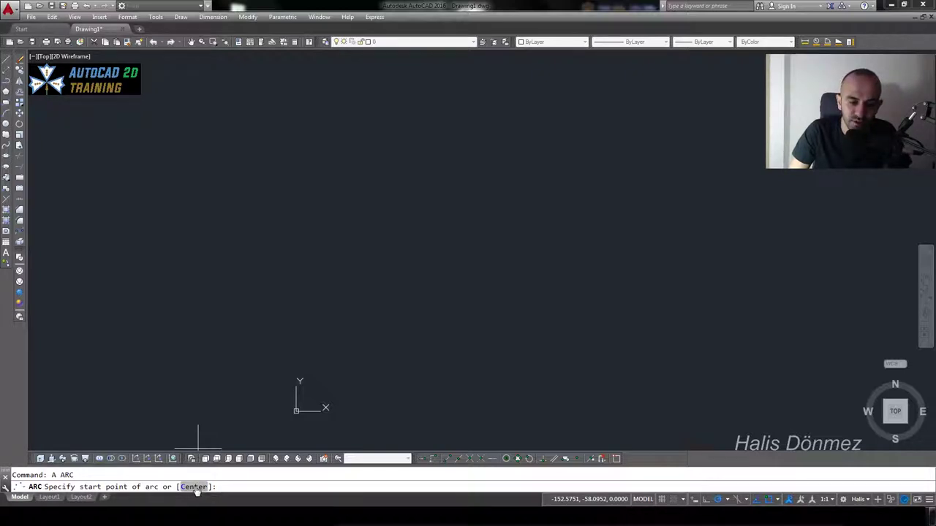
pyautogui.click(190, 269)
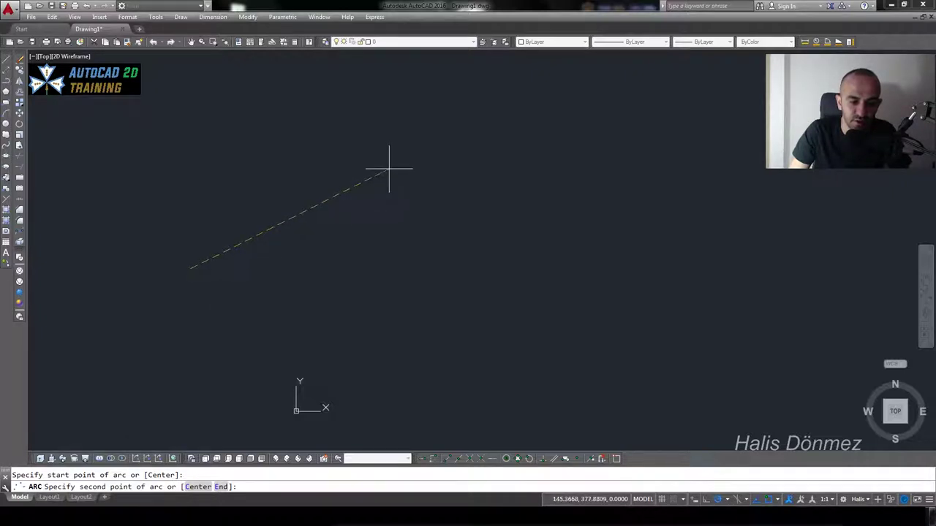
pyautogui.click(455, 159)
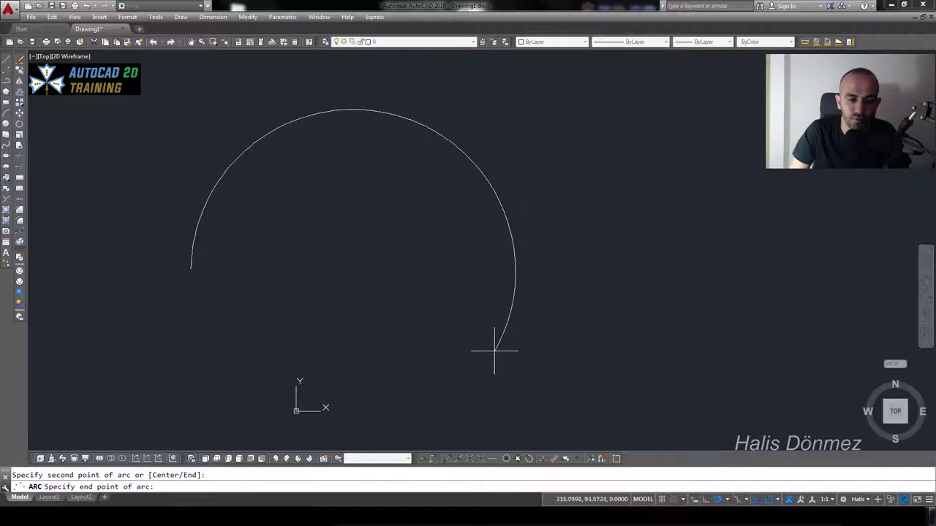
pyautogui.click(493, 351)
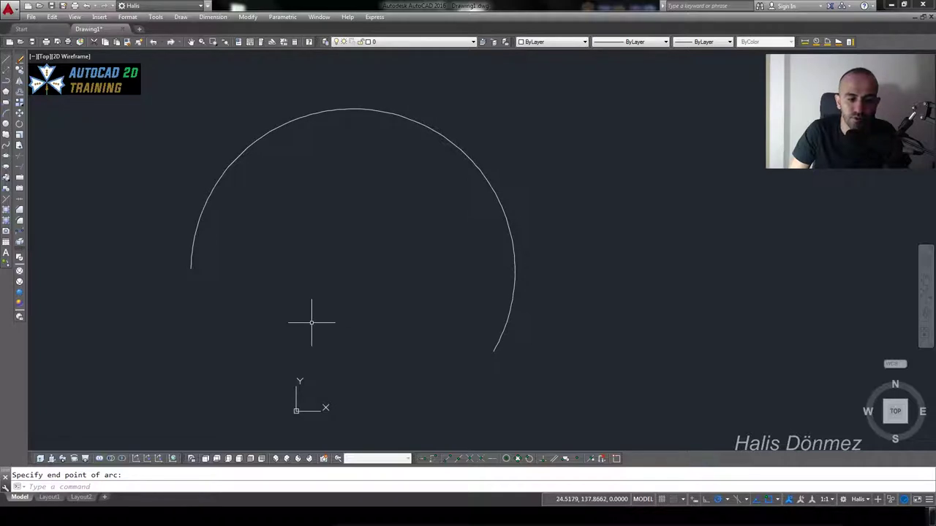
pyautogui.click(539, 132)
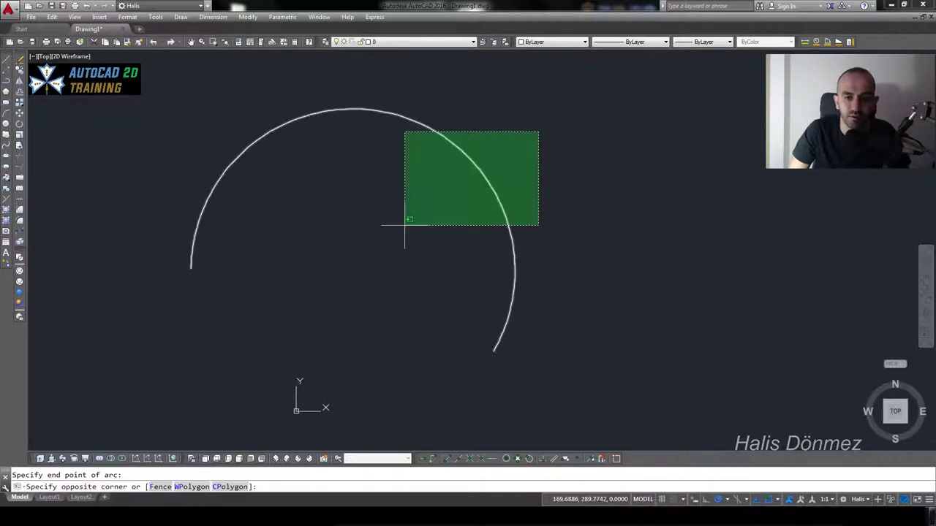
pyautogui.click(413, 218)
pyautogui.write('e')
pyautogui.press('Return')
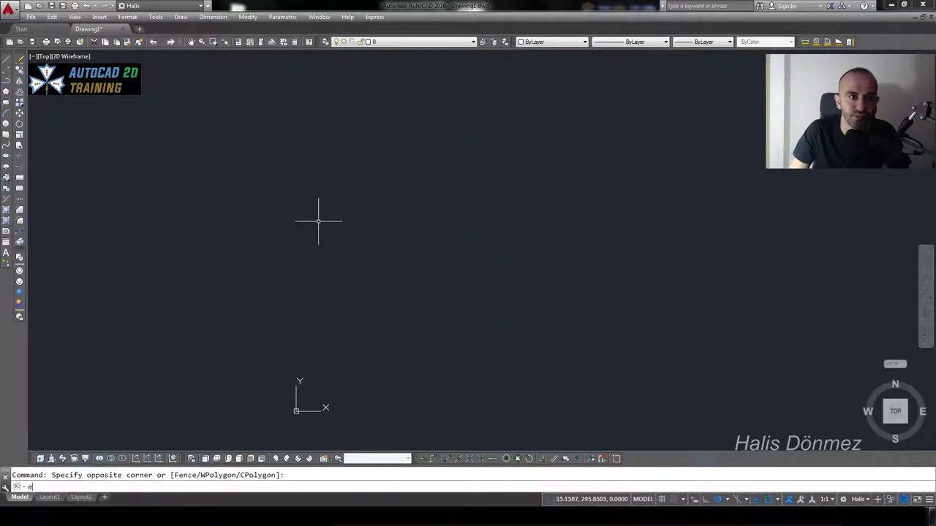
# Draw the lower three-point arc from the upper-left point along the bottom to the right end.
pyautogui.click(183, 17)
pyautogui.moveTo(192, 148)
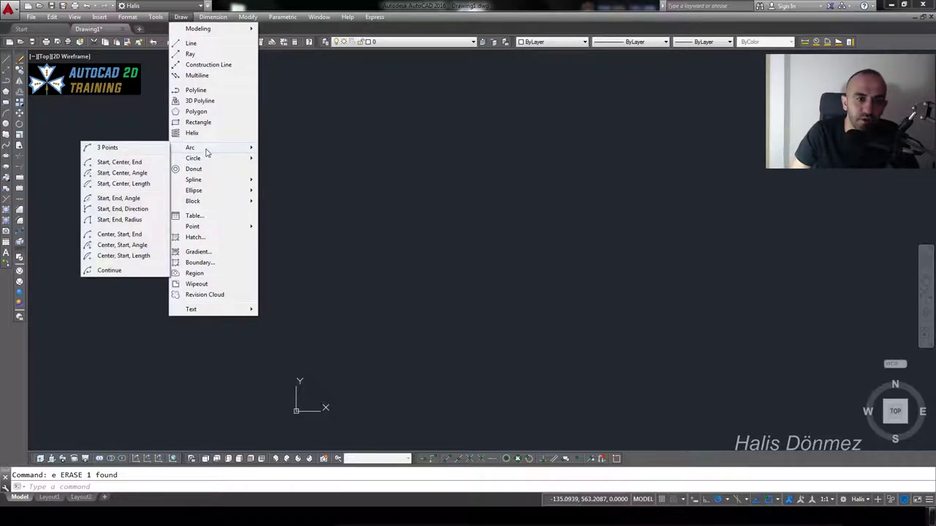
pyautogui.click(143, 148)
pyautogui.click(168, 125)
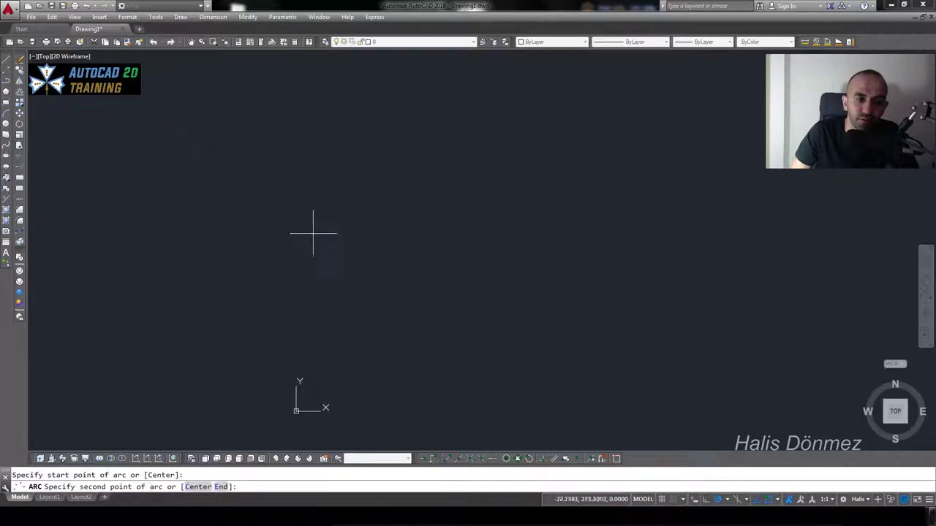
pyautogui.click(313, 235)
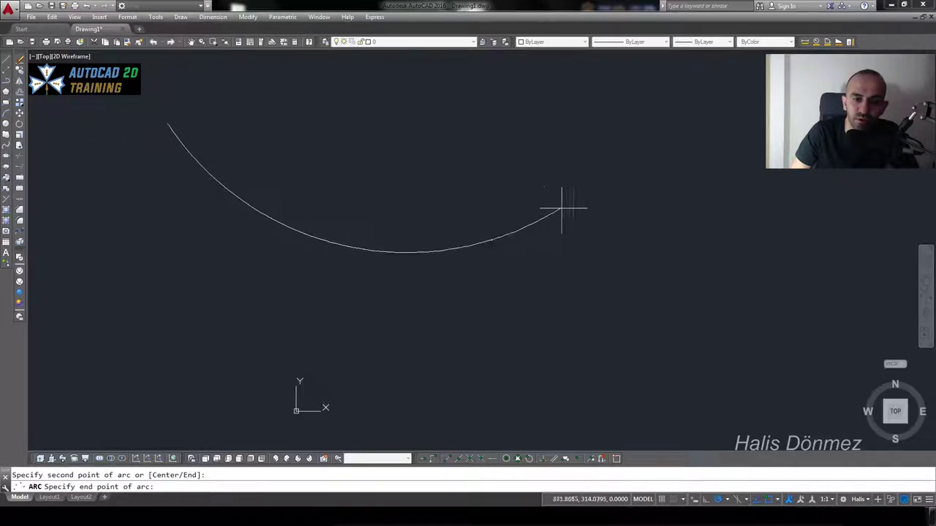
pyautogui.click(598, 203)
# Repeat the three-point arc for the upper curve, from the left, arching over the body, to the same right endpoint.
pyautogui.rightClick(145, 225)
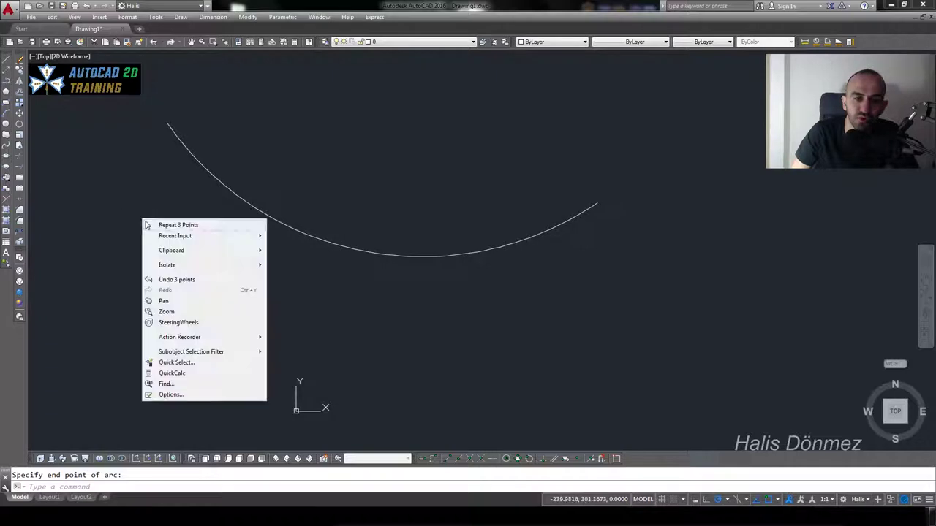
pyautogui.click(178, 226)
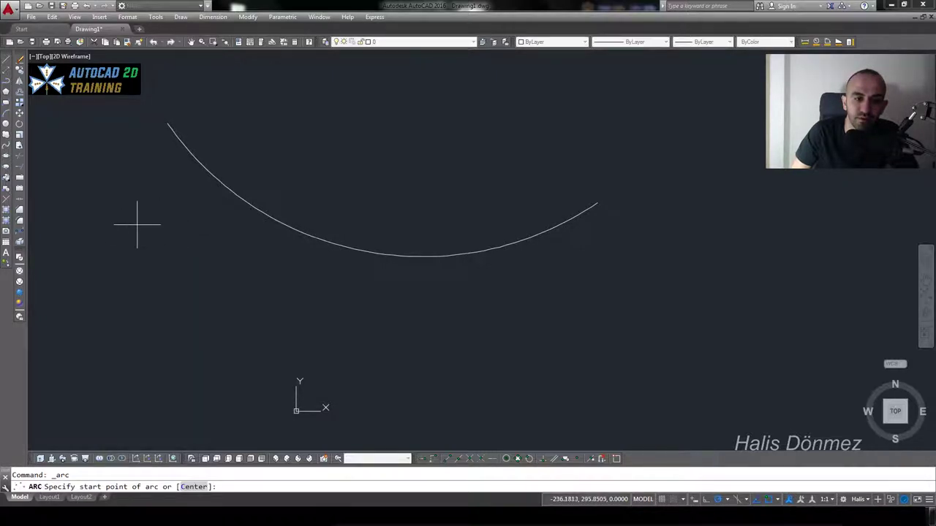
pyautogui.click(130, 239)
pyautogui.click(332, 167)
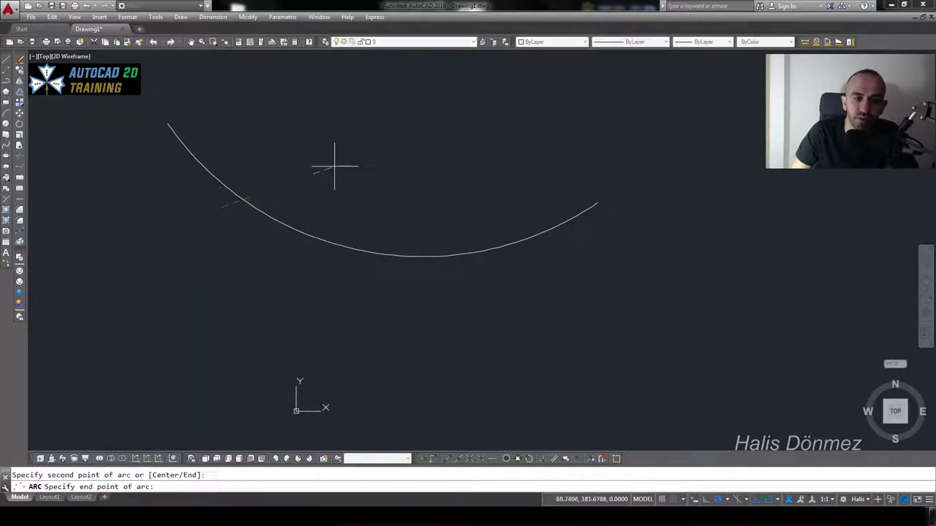
pyautogui.click(599, 204)
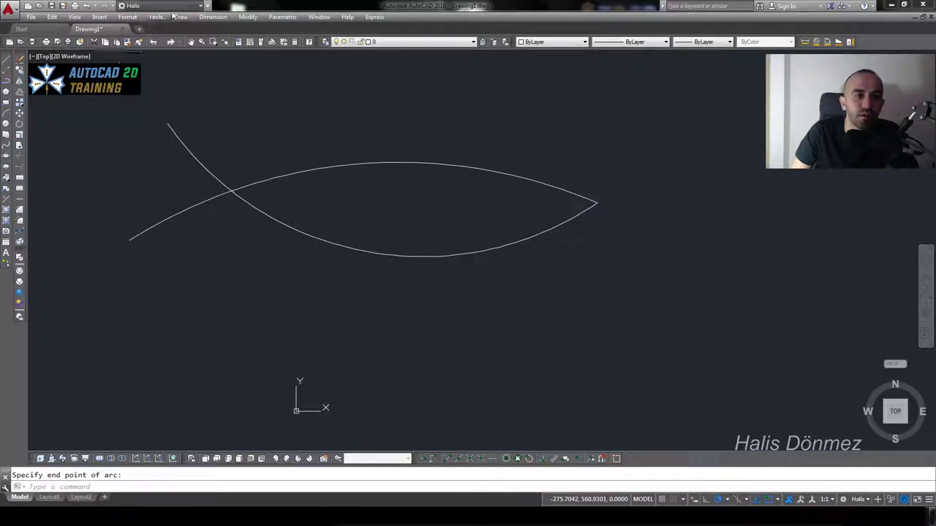
pyautogui.click(172, 5)
pyautogui.click(236, 16)
pyautogui.click(180, 16)
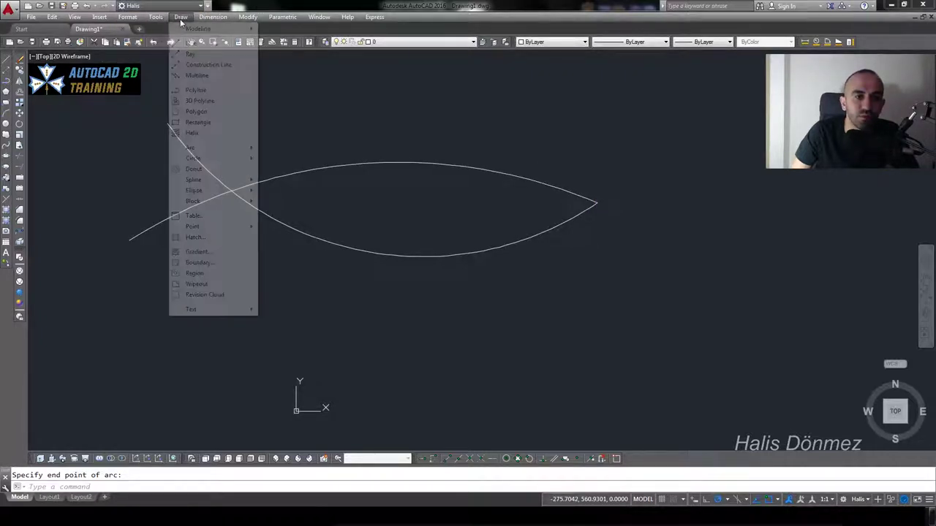
pyautogui.moveTo(190, 148)
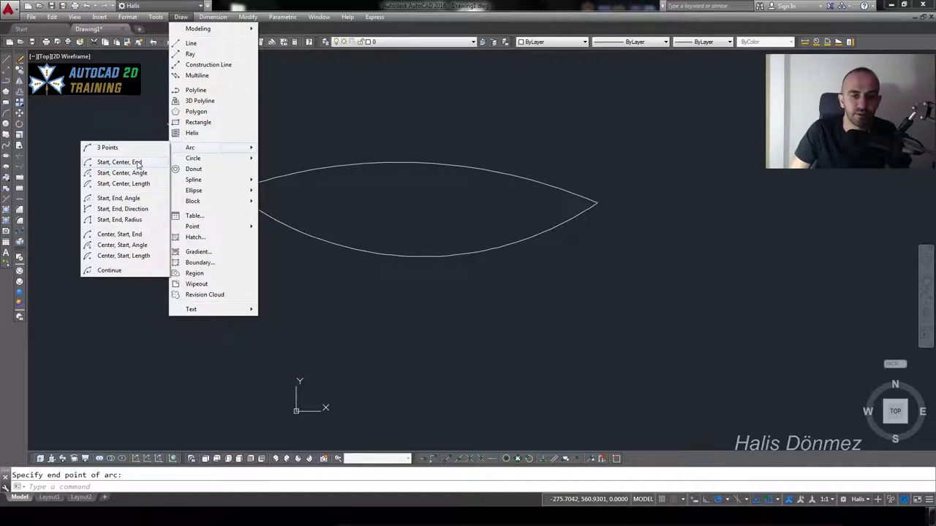
# False start: begin a Start, Center, End arc and a line, then cancel both.
pyautogui.click(138, 161)
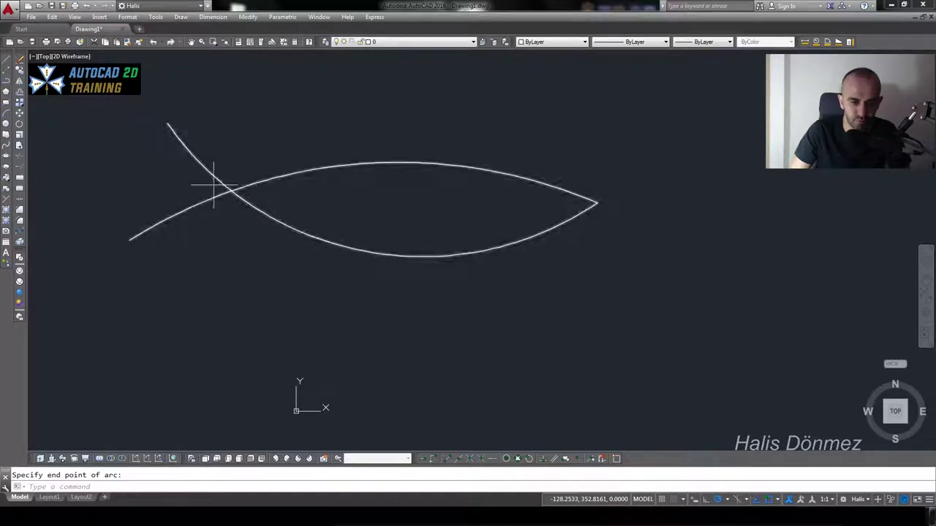
pyautogui.click(214, 185)
pyautogui.click(316, 372)
pyautogui.press('Escape')
pyautogui.write('l')
pyautogui.press('Return')
pyautogui.click(334, 386)
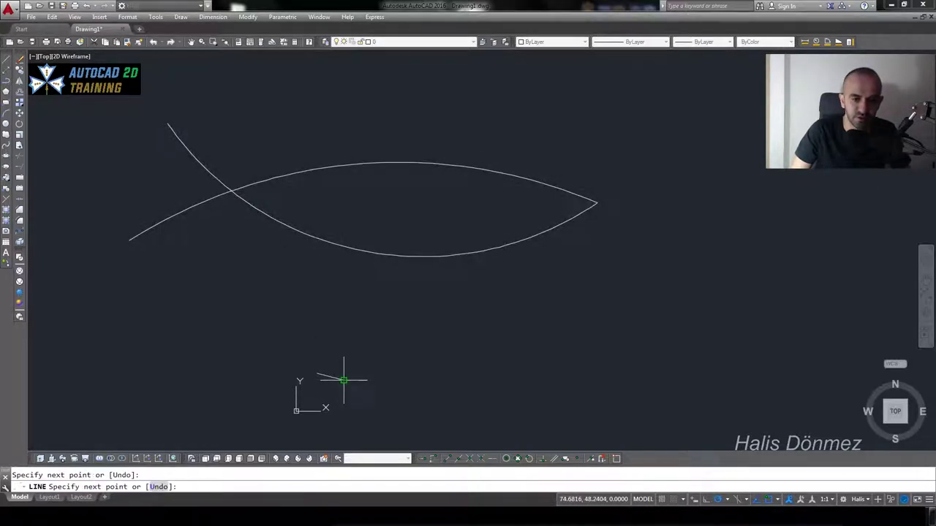
pyautogui.press('Escape')
# Draw a Start, Center, End arc from the upper tail tip, centred near the origin, ending at the nose.
pyautogui.click(52, 17)
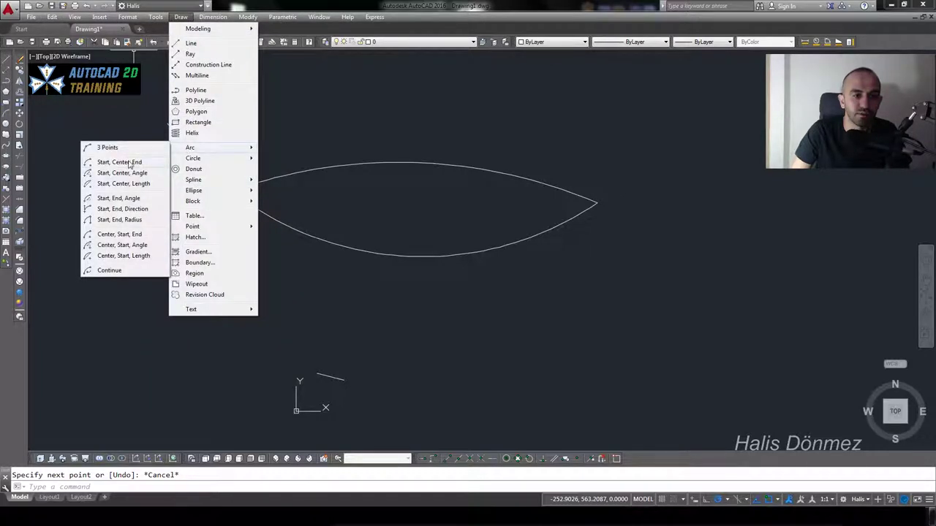
pyautogui.click(130, 162)
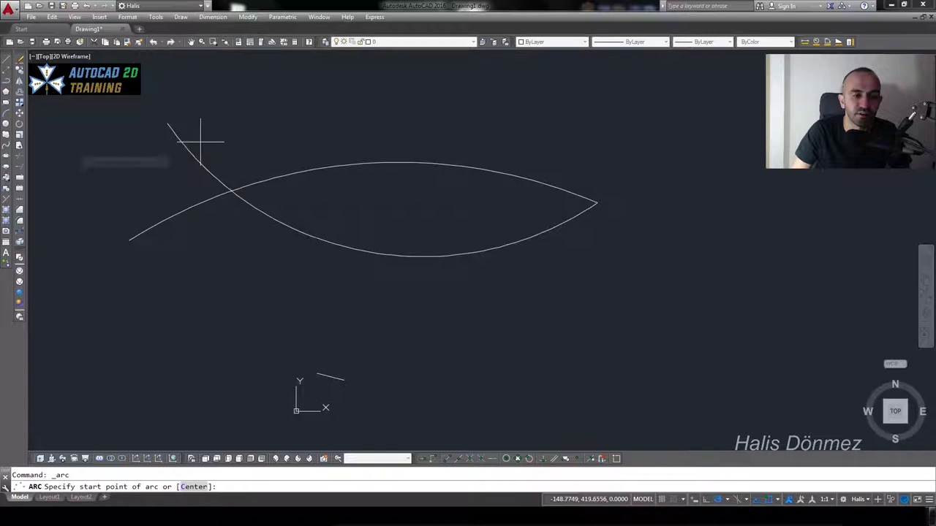
pyautogui.click(167, 124)
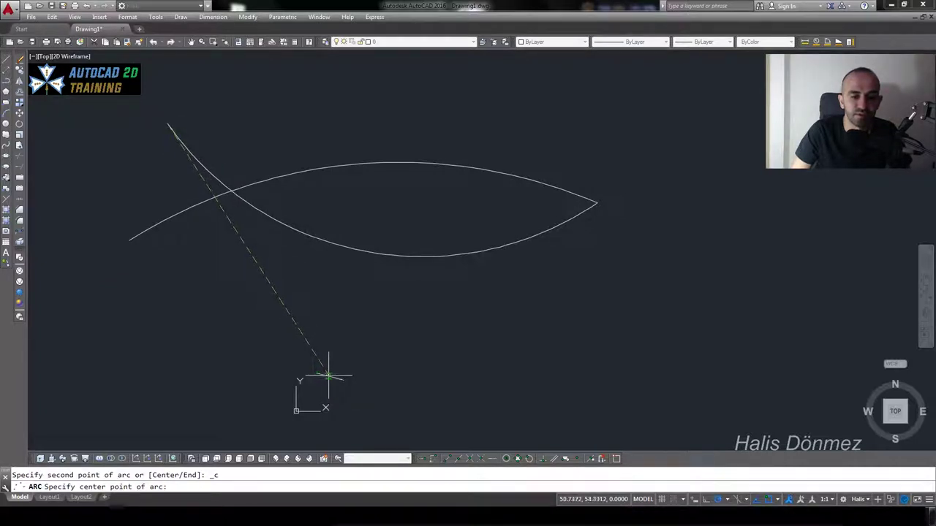
pyautogui.click(328, 377)
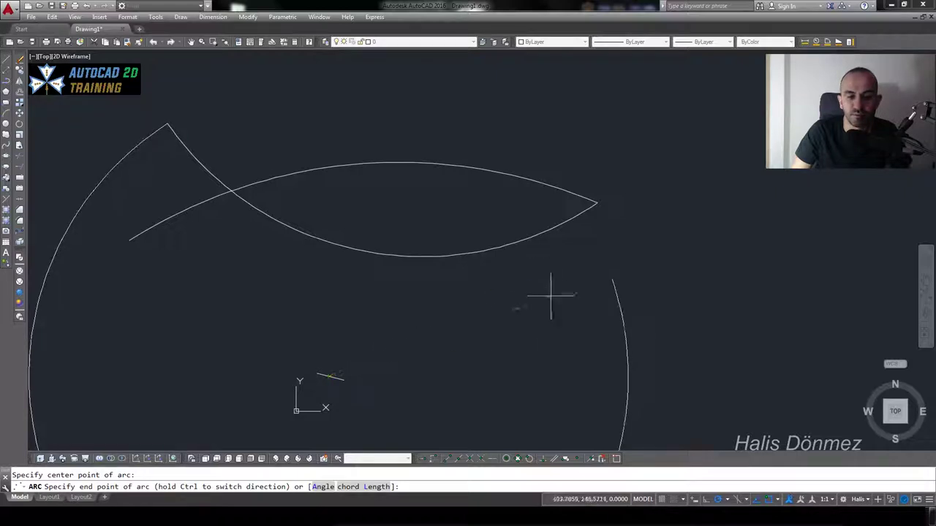
pyautogui.click(597, 203)
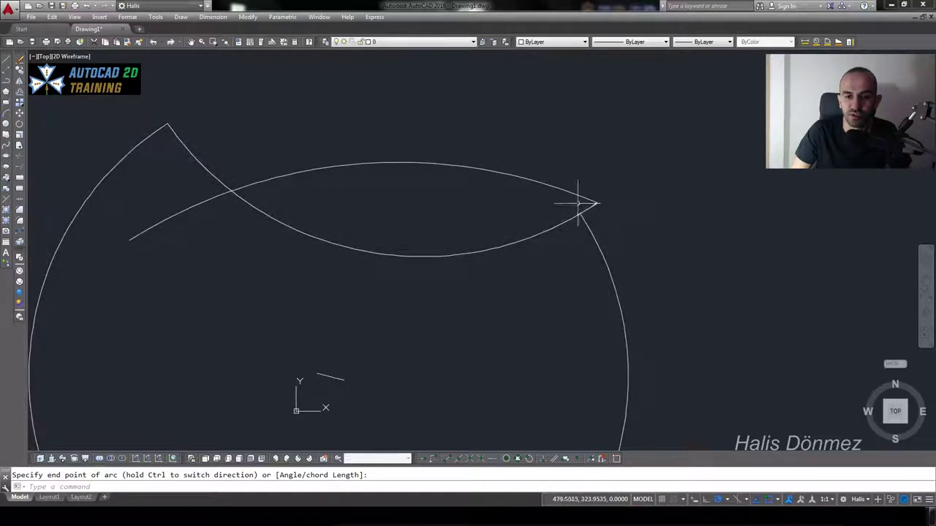
pyautogui.moveTo(533, 210); pyautogui.dragTo(653, 174, button='middle')
pyautogui.scroll(-2, 654, 173)
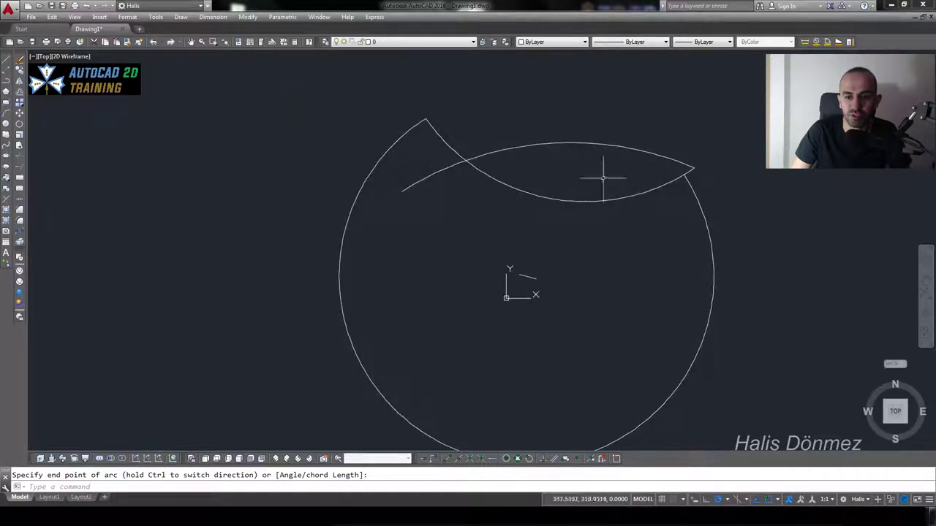
pyautogui.press('Escape')
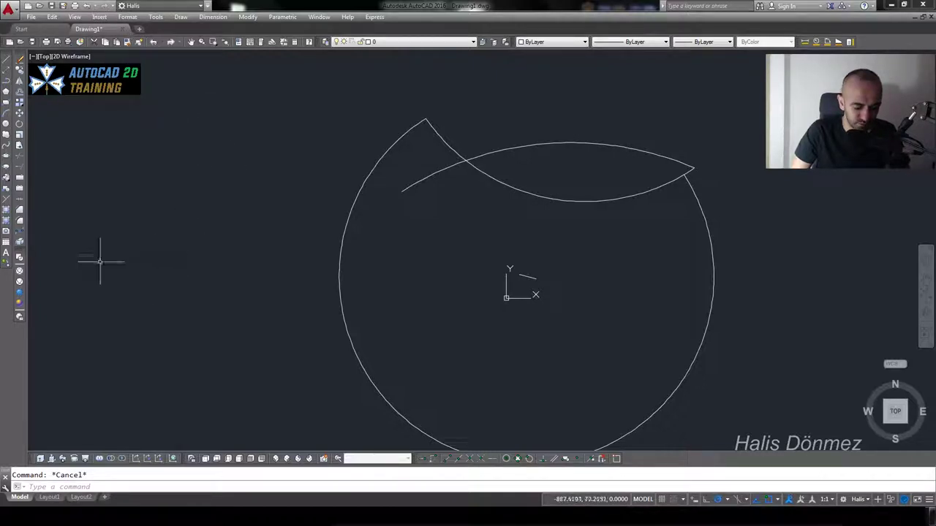
# Use ARC to draw from the upper tail tip, centred on the circle's centre, to the upper curve's right end.
pyautogui.write('a')
pyautogui.press('Return')
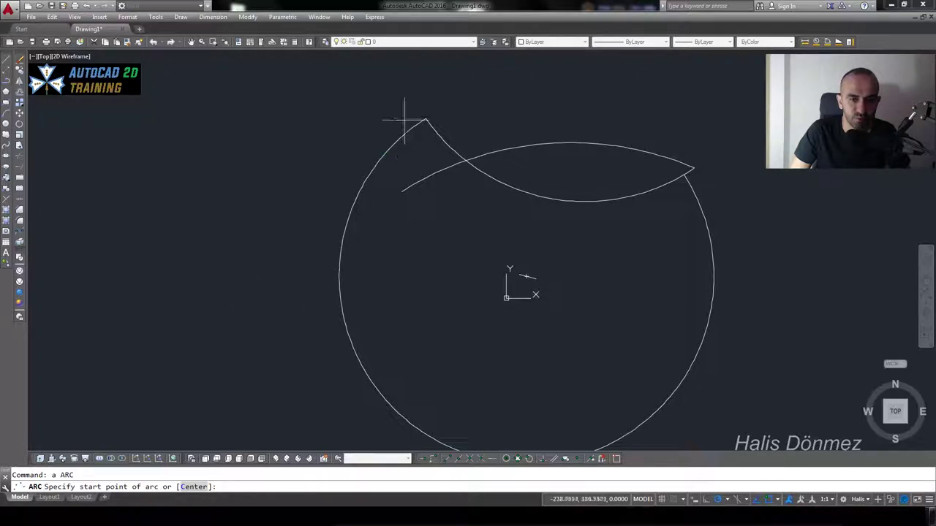
pyautogui.click(425, 118)
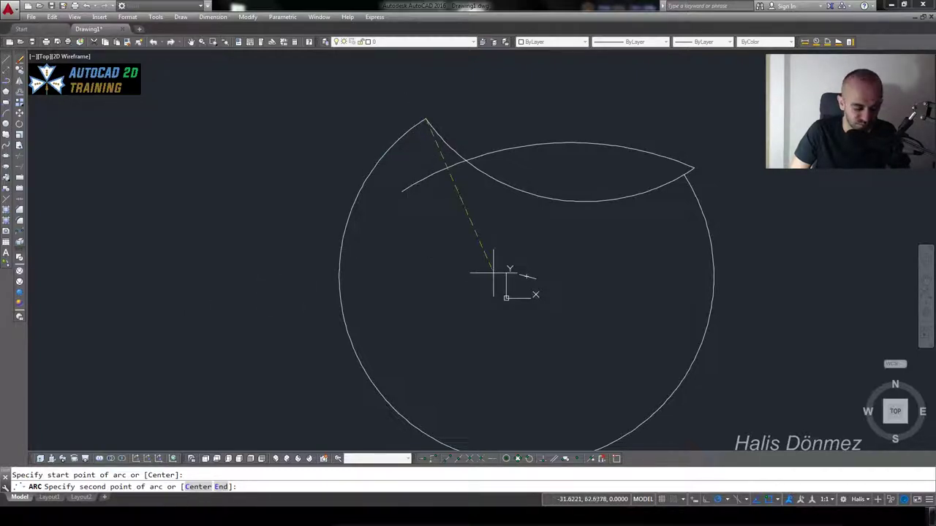
pyautogui.write('c')
pyautogui.press('Return')
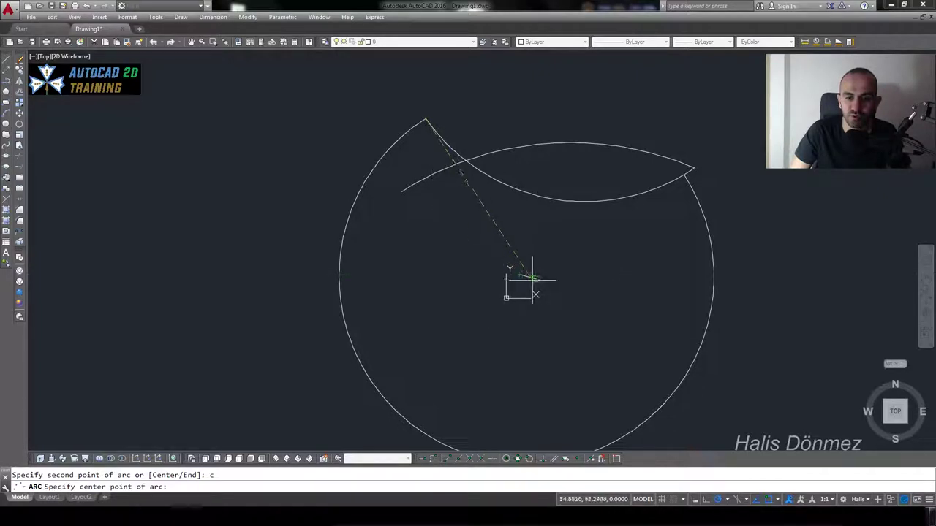
pyautogui.click(525, 277)
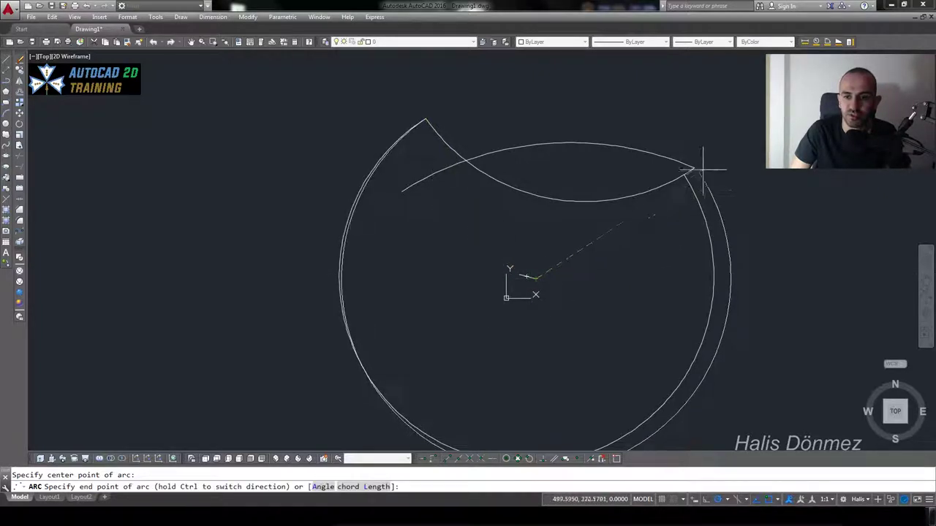
pyautogui.click(693, 169)
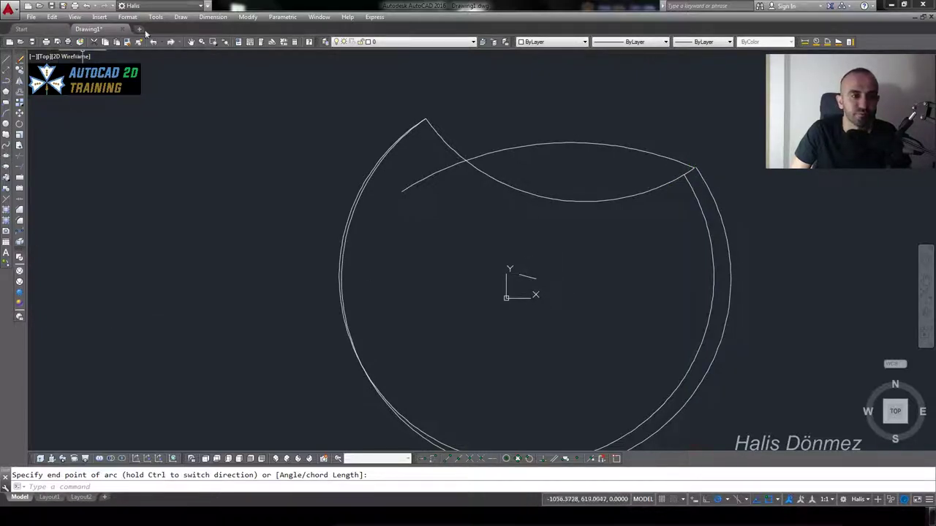
pyautogui.click(176, 18)
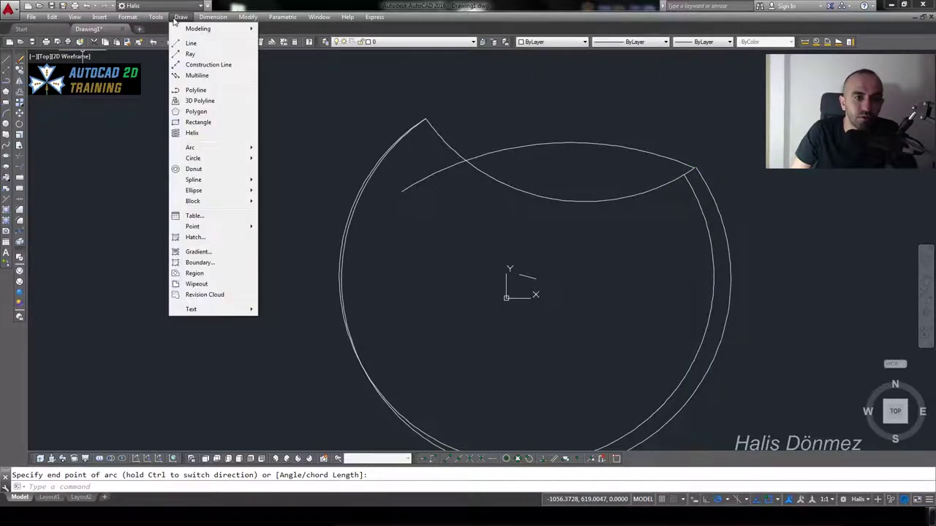
pyautogui.moveTo(192, 147)
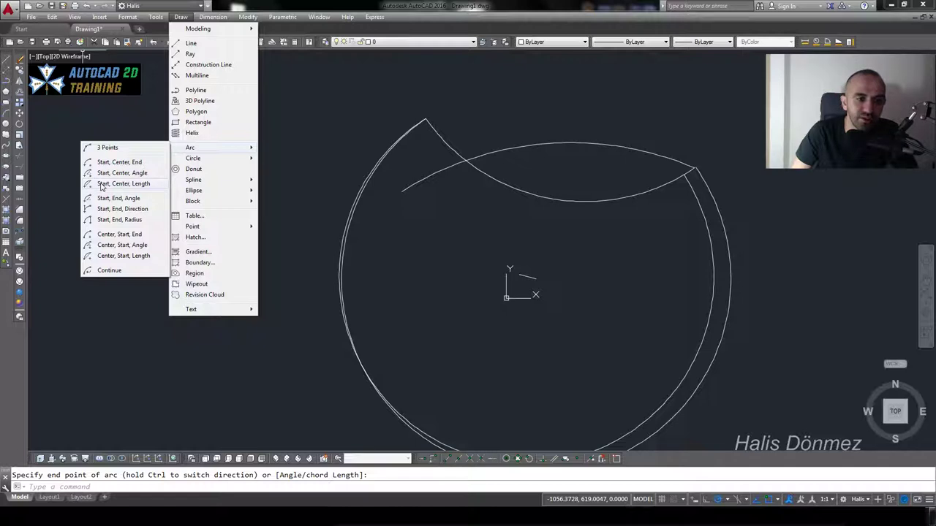
# Draw a Start, Center, Length arc from the top point with a chord length of 20.
pyautogui.click(121, 185)
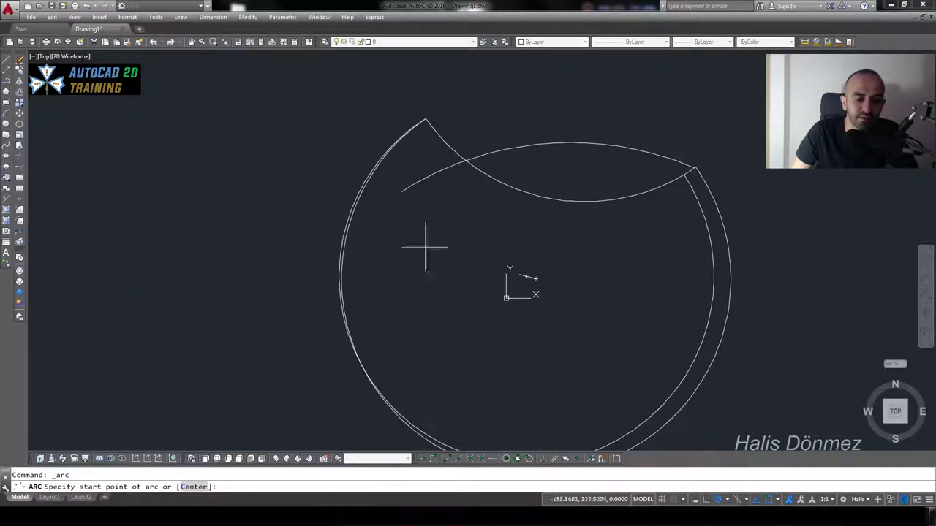
pyautogui.click(426, 118)
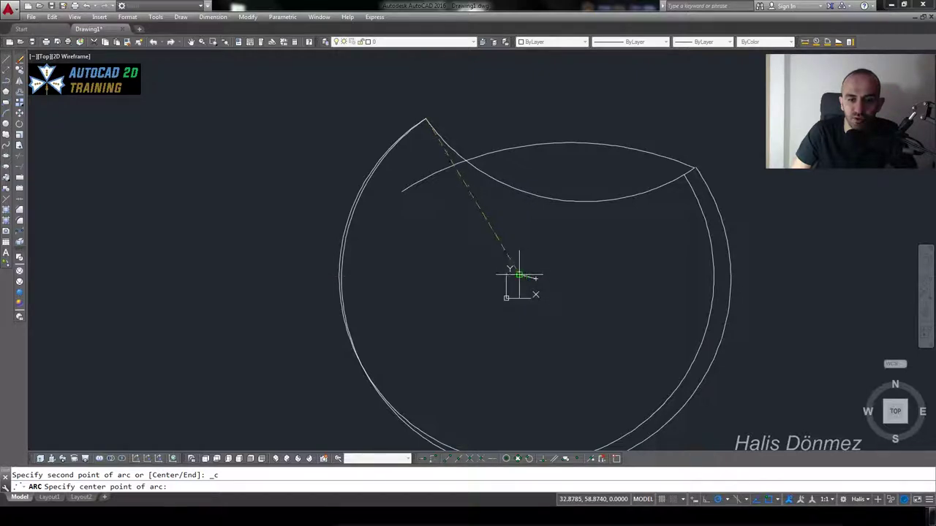
pyautogui.click(518, 275)
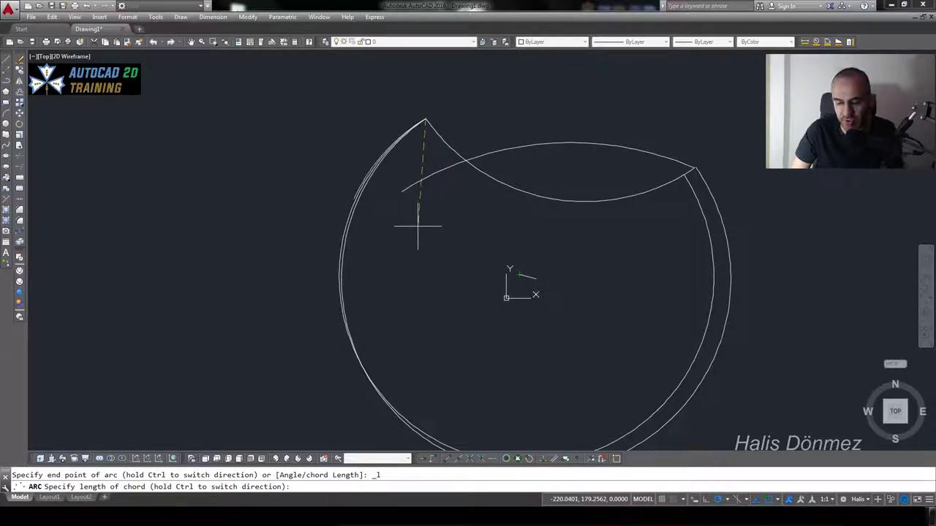
pyautogui.write('20')
pyautogui.press('Return')
pyautogui.scroll(3, 410, 132)
pyautogui.scroll(3, 518, 128)
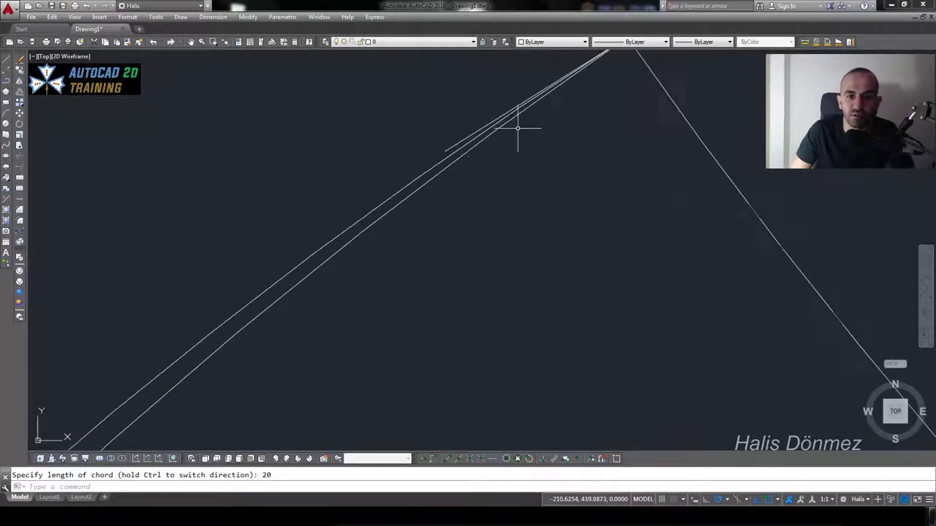
pyautogui.scroll(-2, 501, 128)
pyautogui.scroll(-2, 359, 212)
pyautogui.scroll(-2, 366, 198)
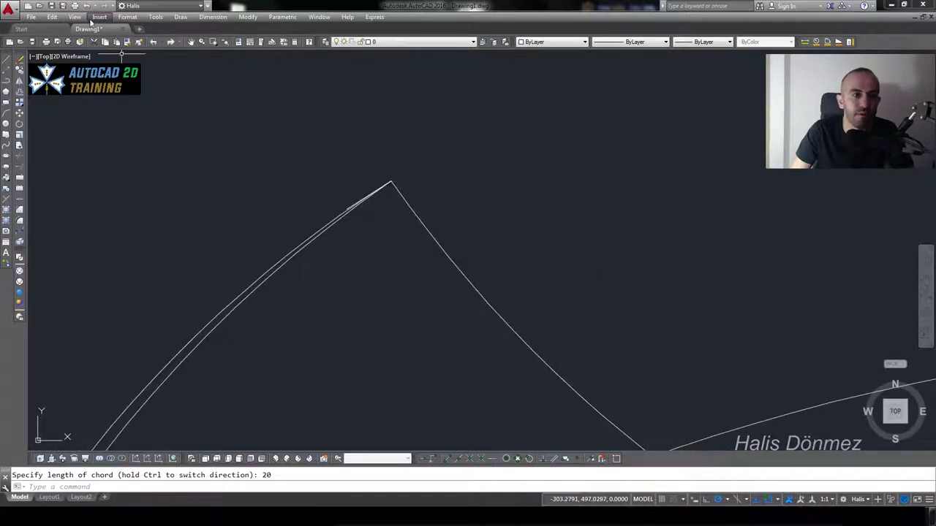
pyautogui.scroll(-3, 324, 234)
pyautogui.scroll(-2, 313, 188)
# Select the large circle and side arc and erase them with E.
pyautogui.click(351, 198)
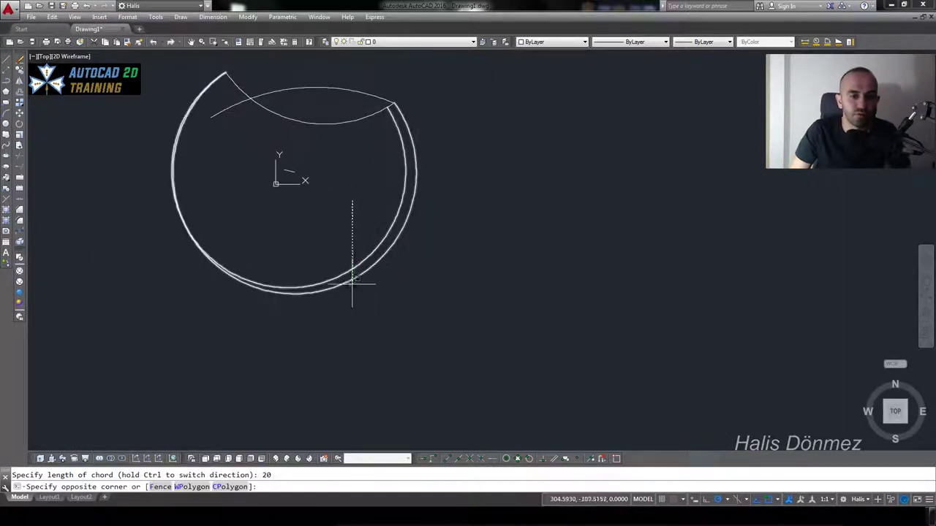
pyautogui.click(340, 318)
pyautogui.write('e')
pyautogui.press('Return')
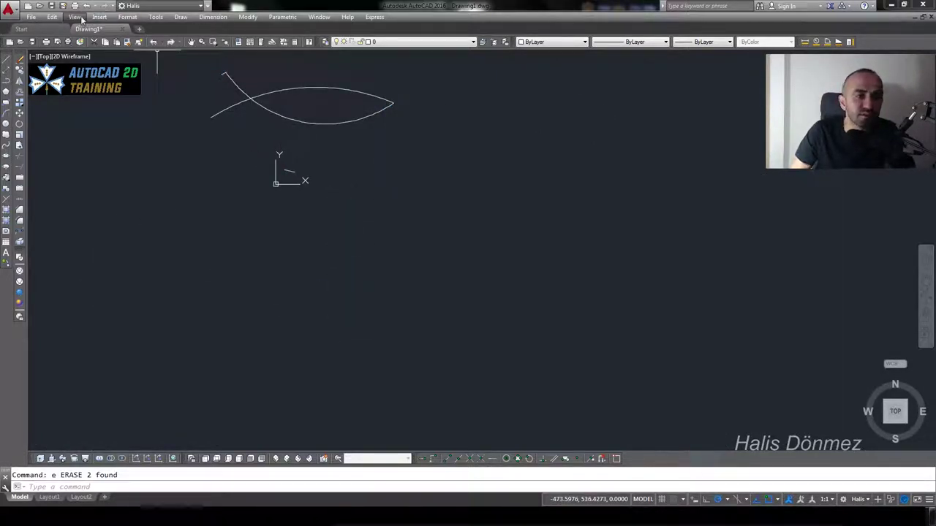
# Draw a Start, End, Angle arc from the tail's upper tip to the nose with a 45° included angle.
pyautogui.click(181, 17)
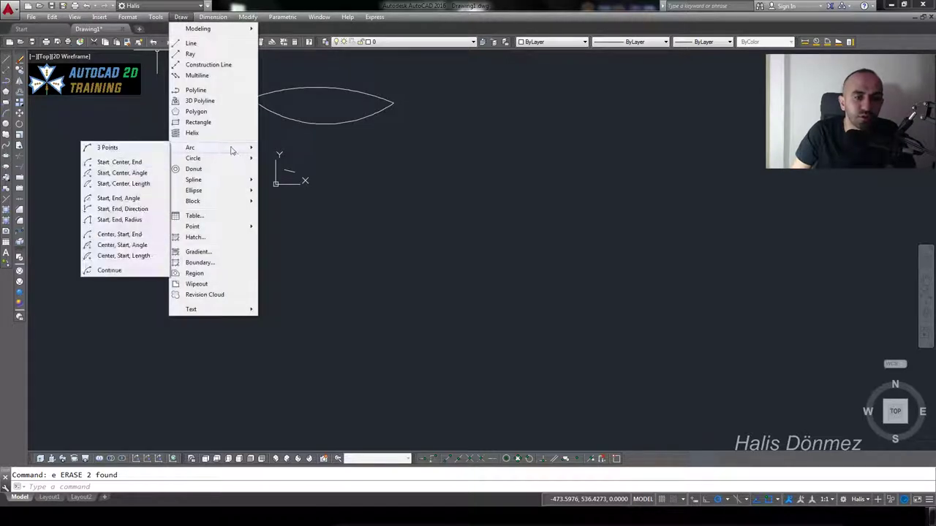
pyautogui.moveTo(190, 147)
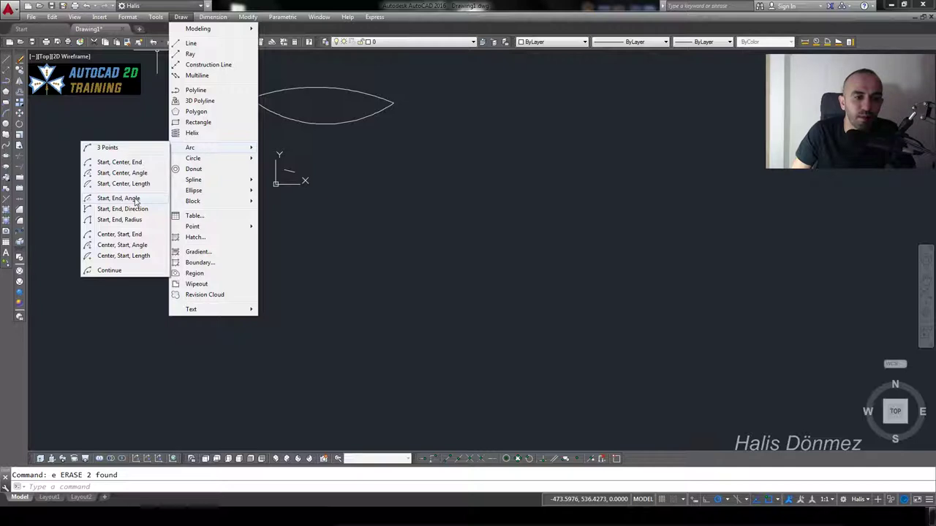
pyautogui.click(125, 199)
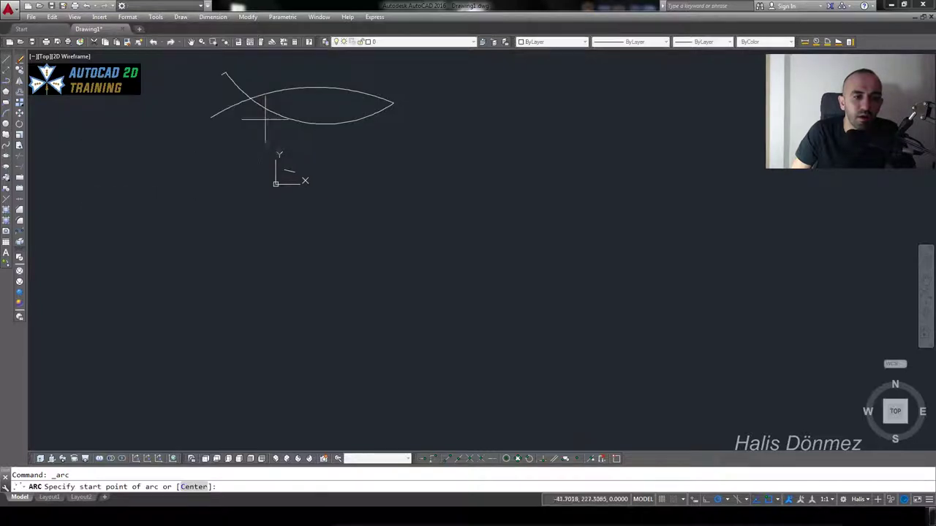
pyautogui.click(226, 73)
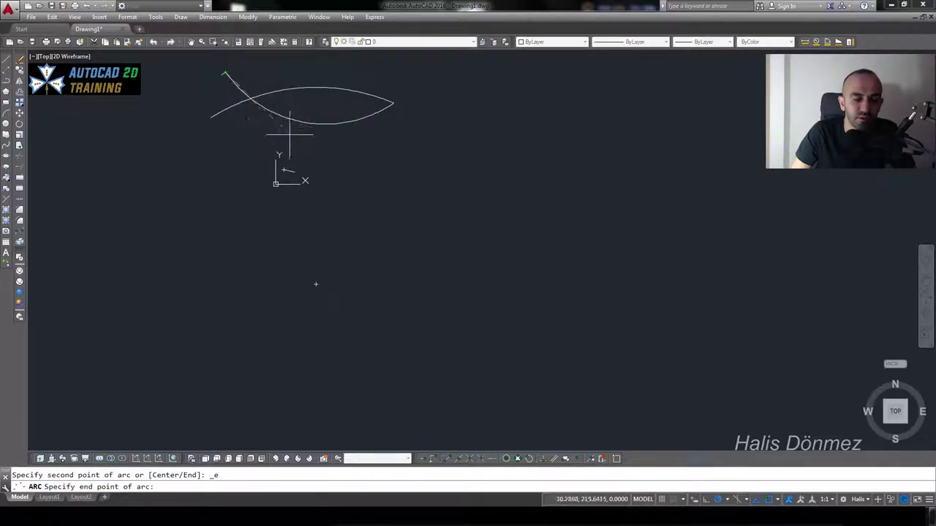
pyautogui.click(394, 102)
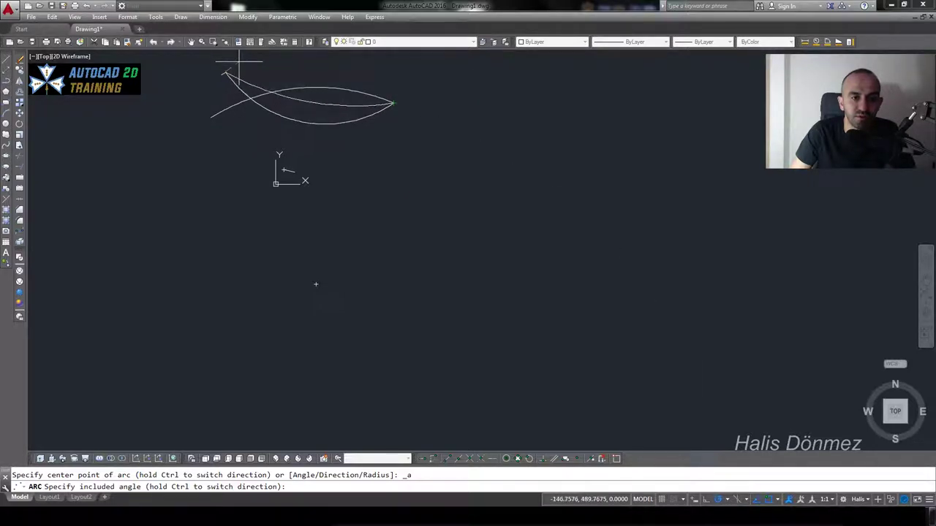
pyautogui.write('45')
pyautogui.press('Return')
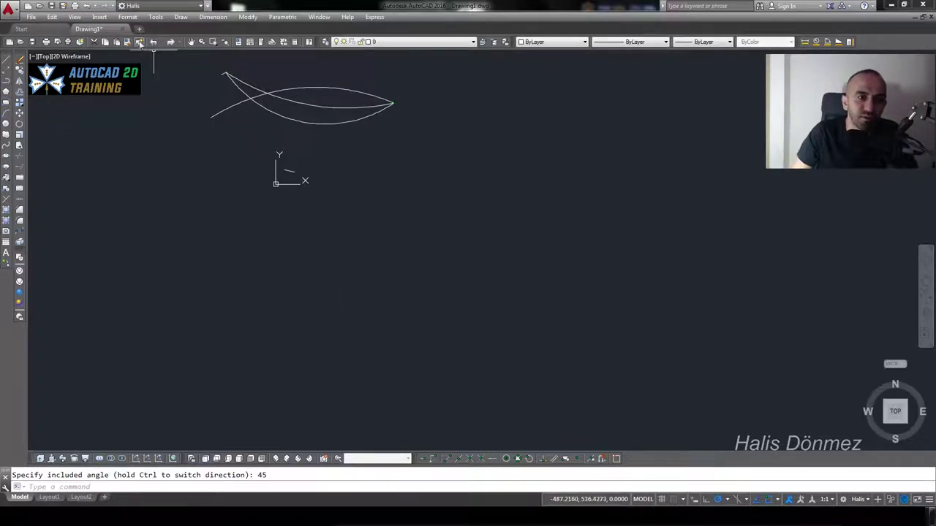
pyautogui.click(157, 17)
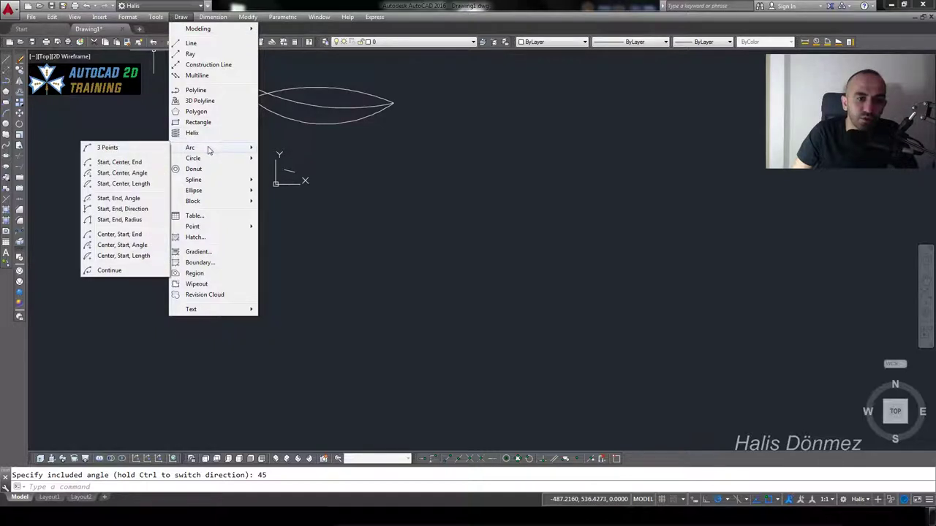
pyautogui.moveTo(197, 148)
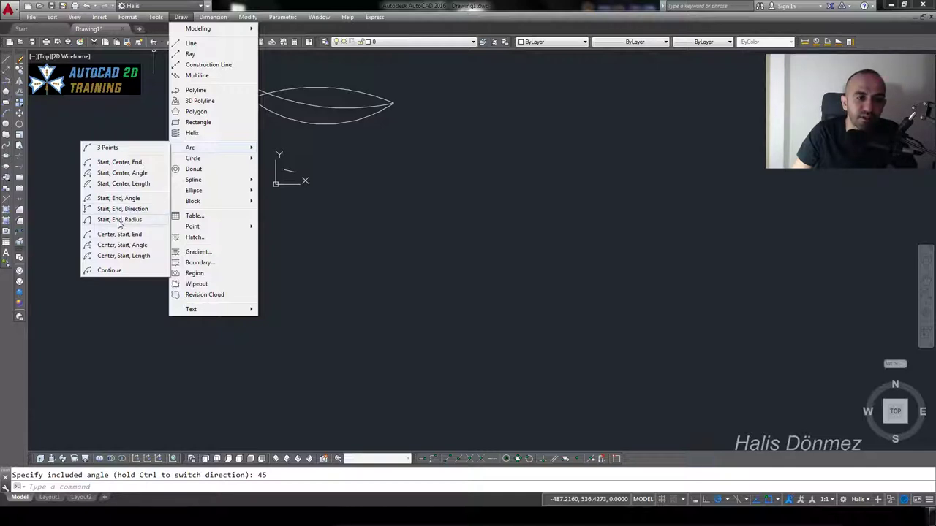
# Try a Start, End, Radius arc from the upper tail tip to the lower-left end; the radius is rejected.
pyautogui.click(119, 219)
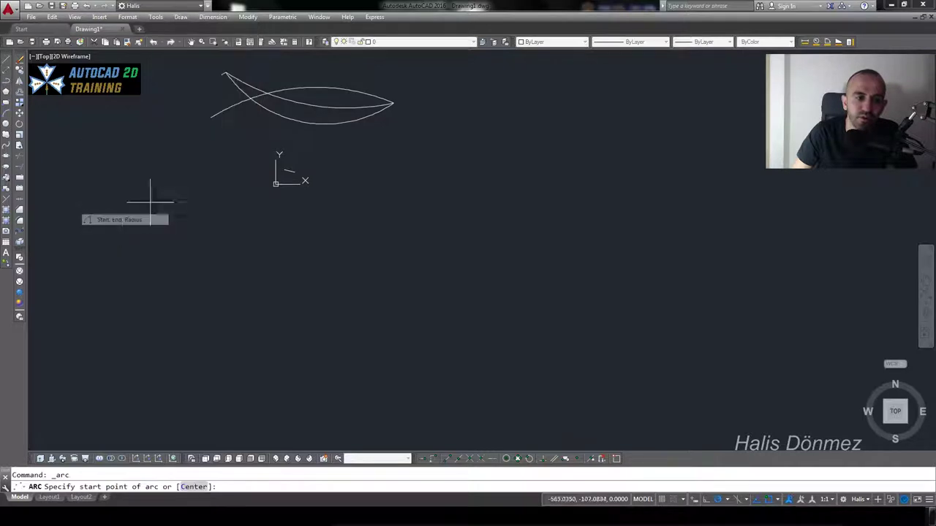
pyautogui.scroll(5, 315, 285)
pyautogui.moveTo(209, 63); pyautogui.dragTo(186, 189, button='middle')
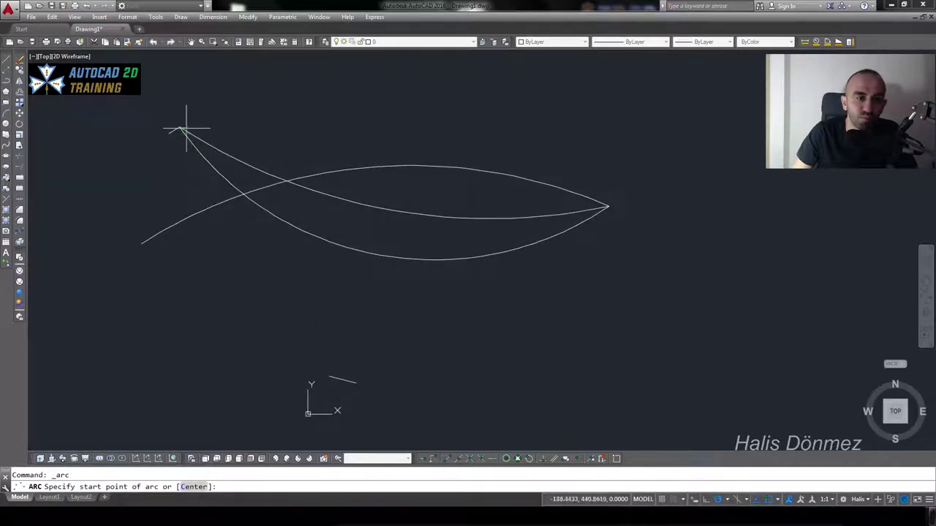
pyautogui.click(179, 128)
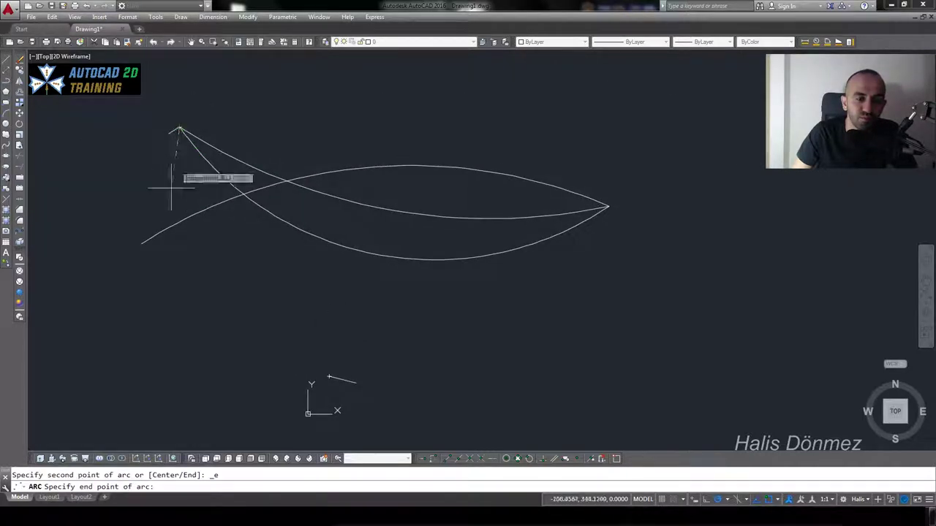
pyautogui.click(141, 243)
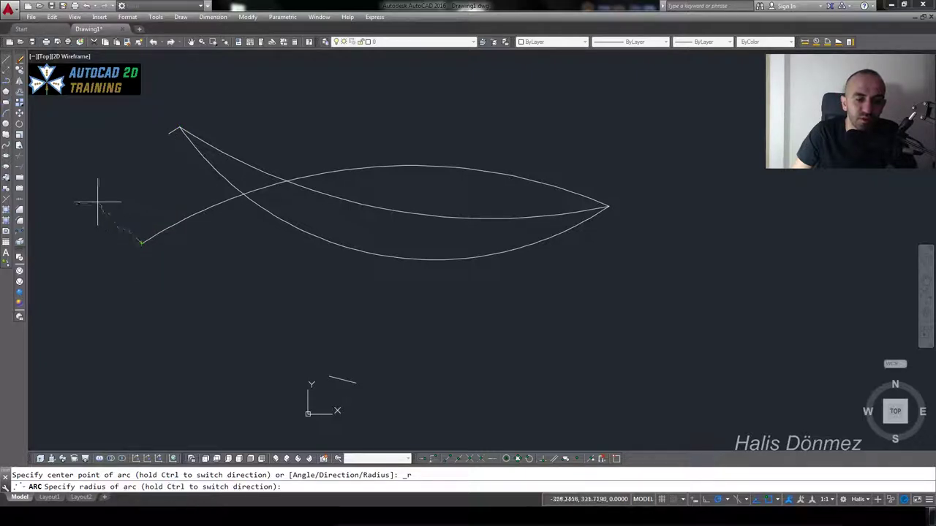
pyautogui.scroll(-5, 98, 203)
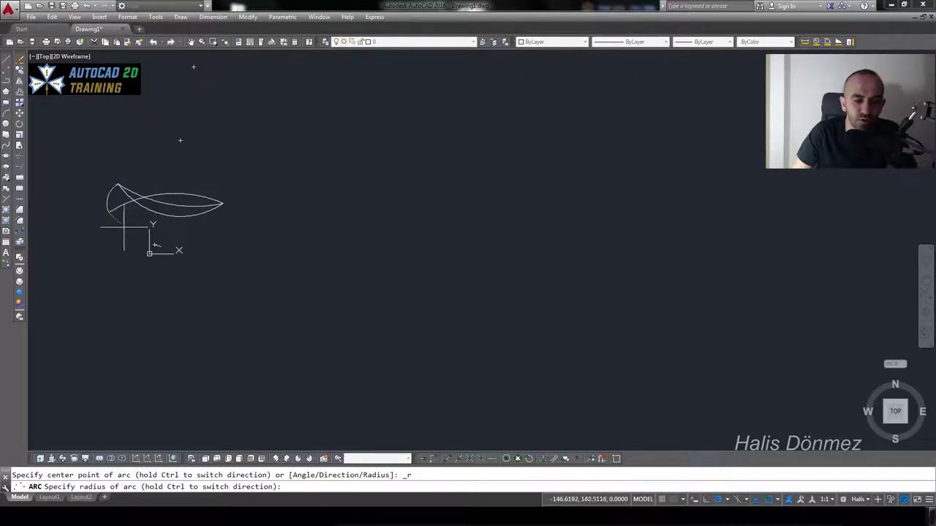
pyautogui.scroll(-3, 120, 229)
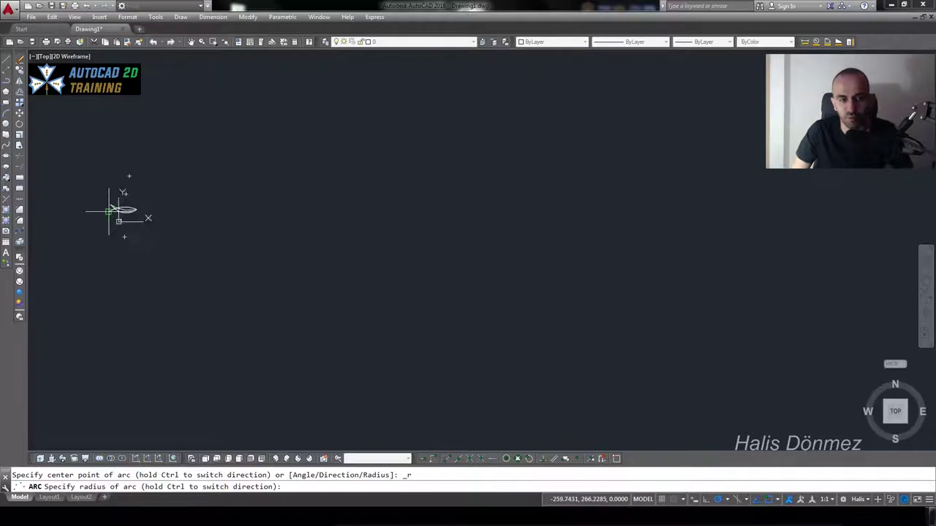
pyautogui.scroll(6, 107, 210)
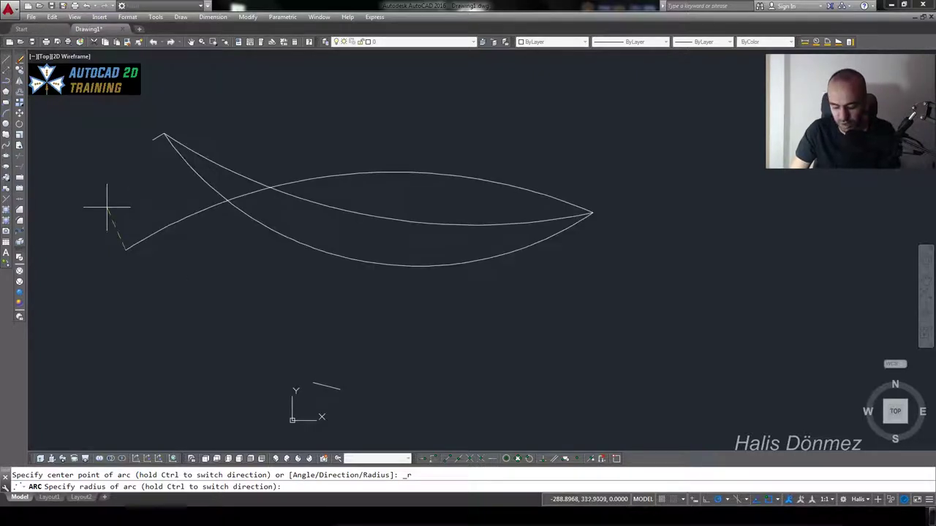
pyautogui.click(107, 207)
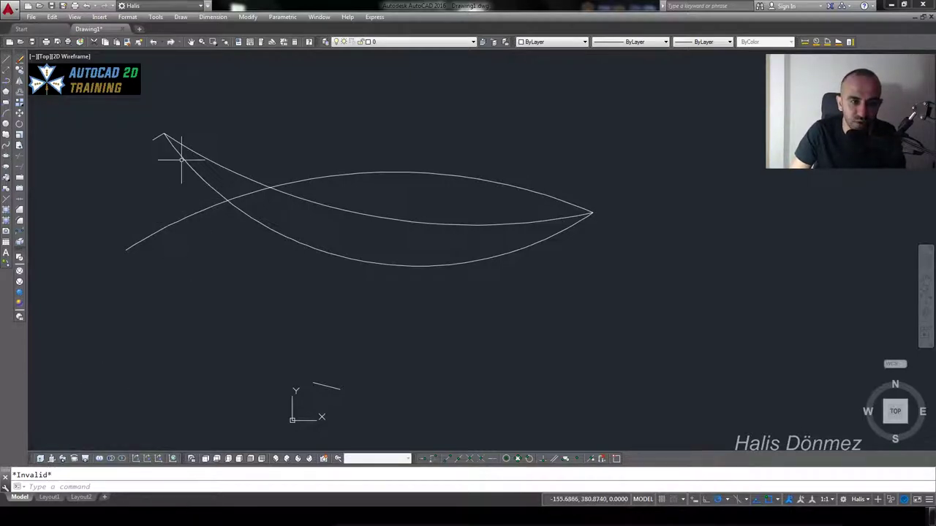
pyautogui.click(114, 177)
pyautogui.click(223, 88)
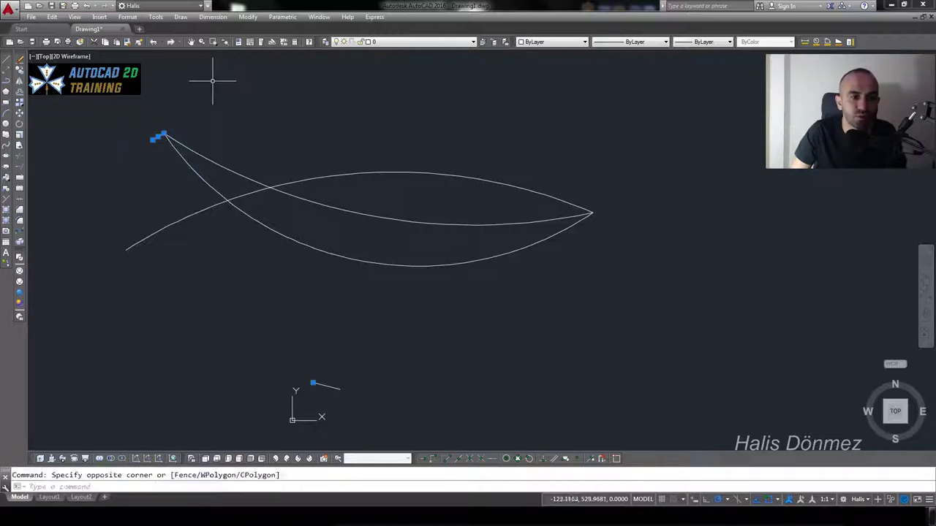
pyautogui.write('e')
pyautogui.press('Return')
pyautogui.click(156, 17)
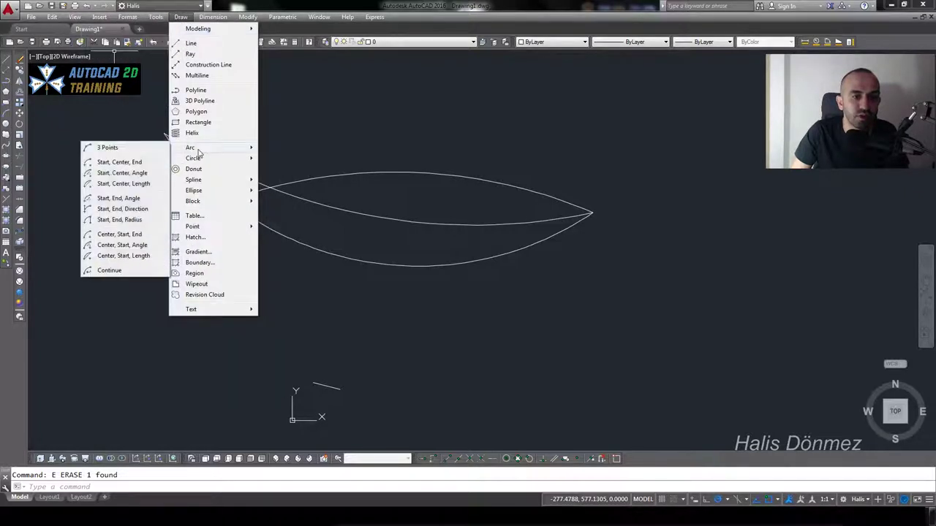
pyautogui.press('Escape')
pyautogui.press('Escape')
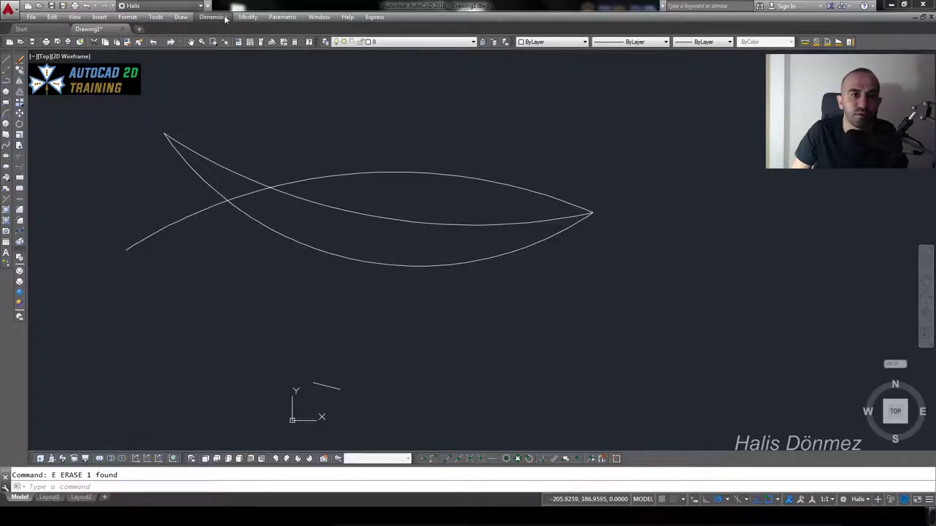
pyautogui.click(213, 16)
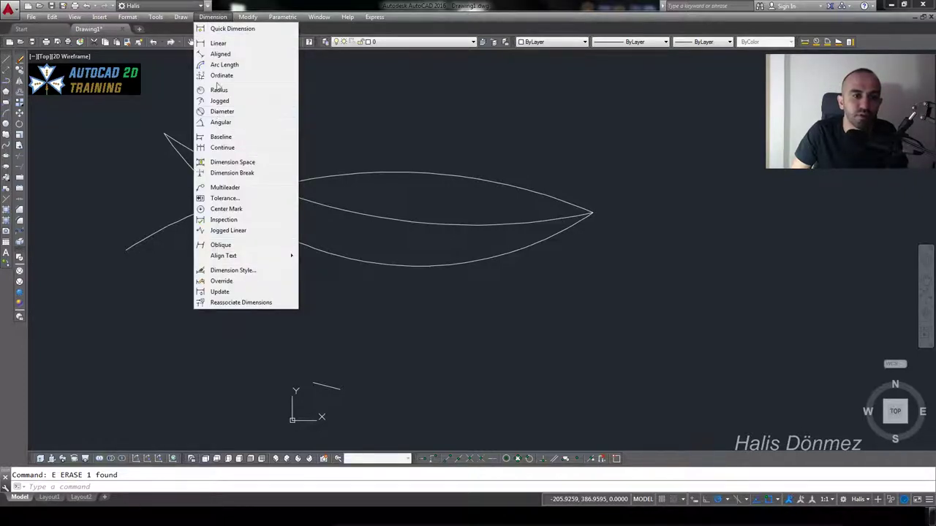
pyautogui.click(214, 56)
pyautogui.click(164, 135)
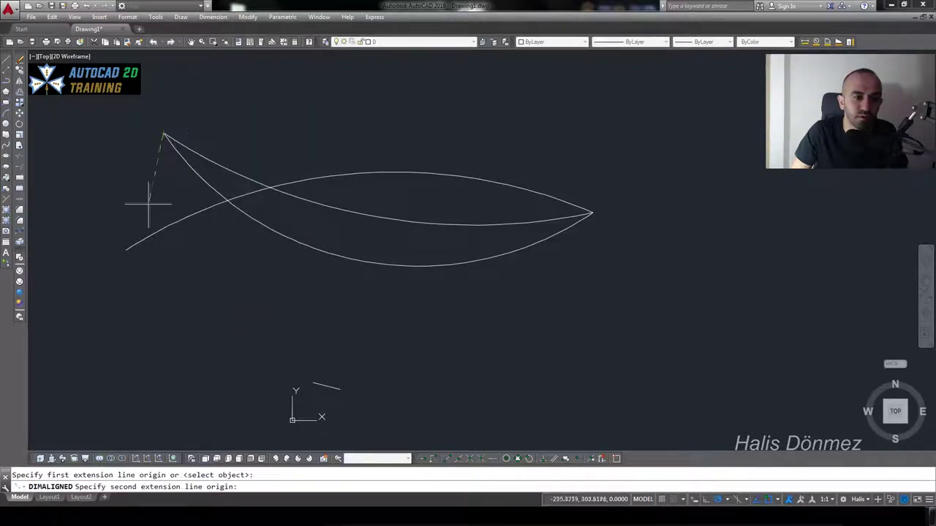
pyautogui.click(126, 250)
pyautogui.click(100, 244)
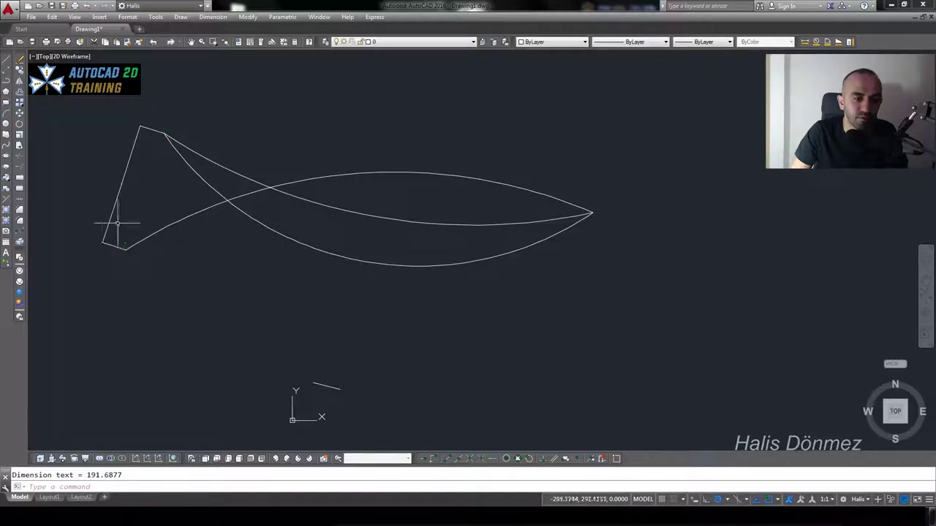
pyautogui.click(121, 203)
pyautogui.click(87, 209)
pyautogui.write('e')
pyautogui.press('Return')
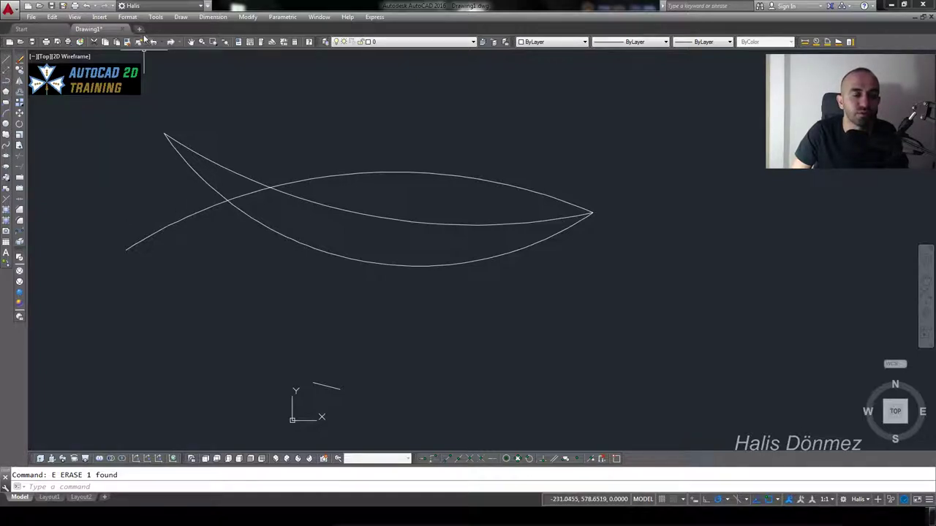
# Join the upper and lower tail tips with a Start, End, Radius arc of radius 200.
pyautogui.click(155, 16)
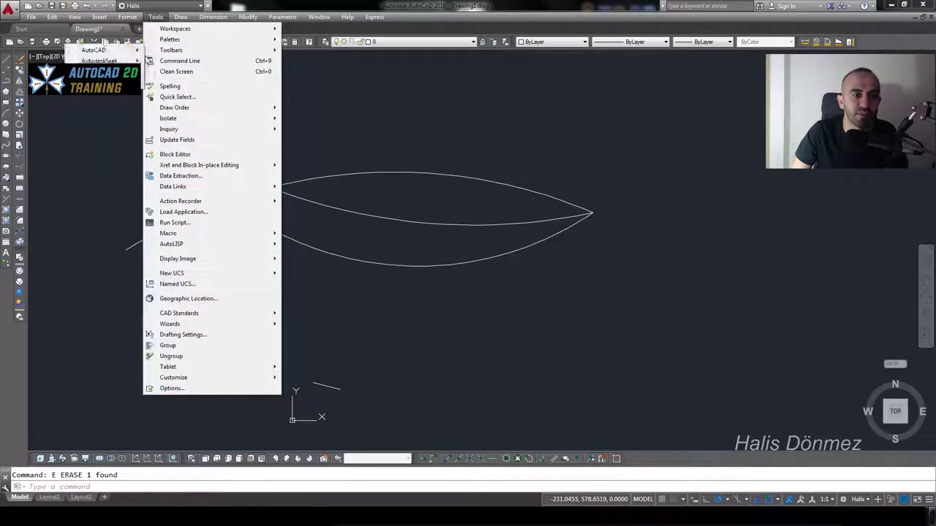
pyautogui.click(168, 18)
pyautogui.click(180, 17)
pyautogui.moveTo(190, 148)
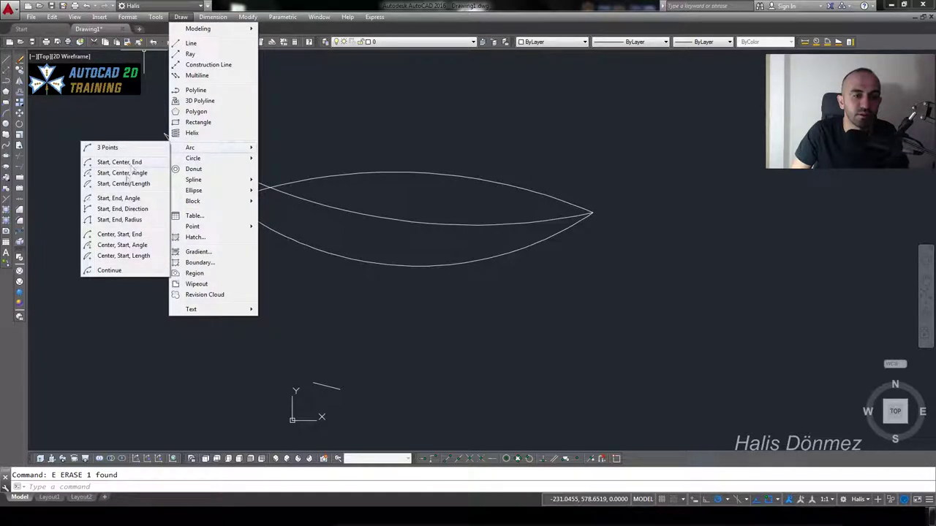
pyautogui.click(123, 221)
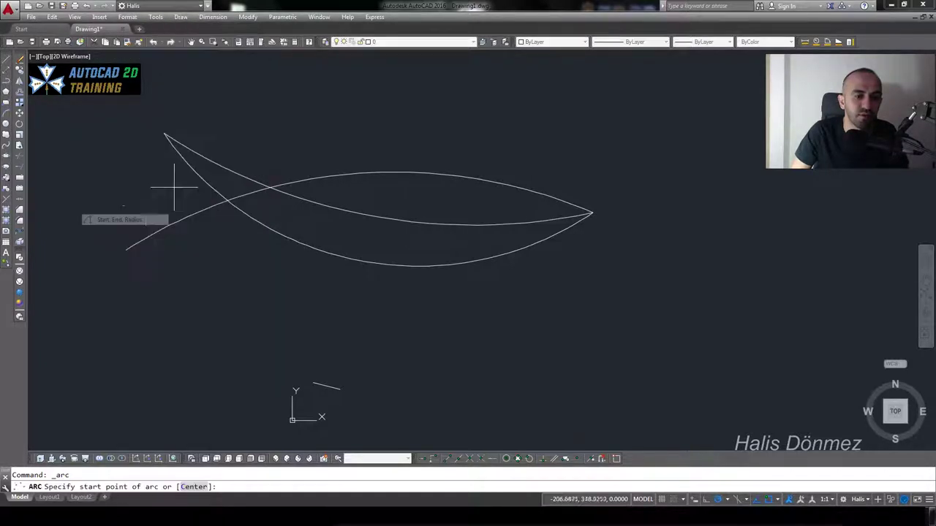
pyautogui.click(166, 135)
pyautogui.click(125, 249)
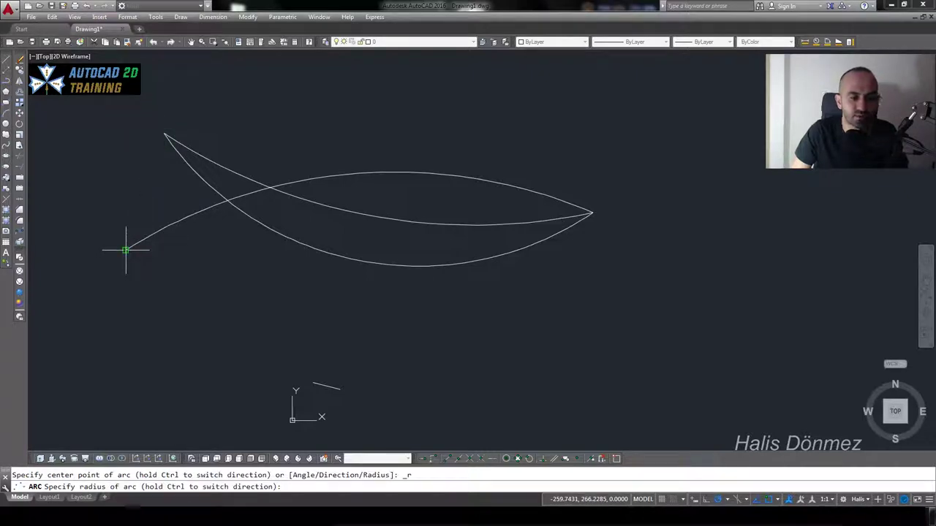
pyautogui.write('200')
pyautogui.press('Return')
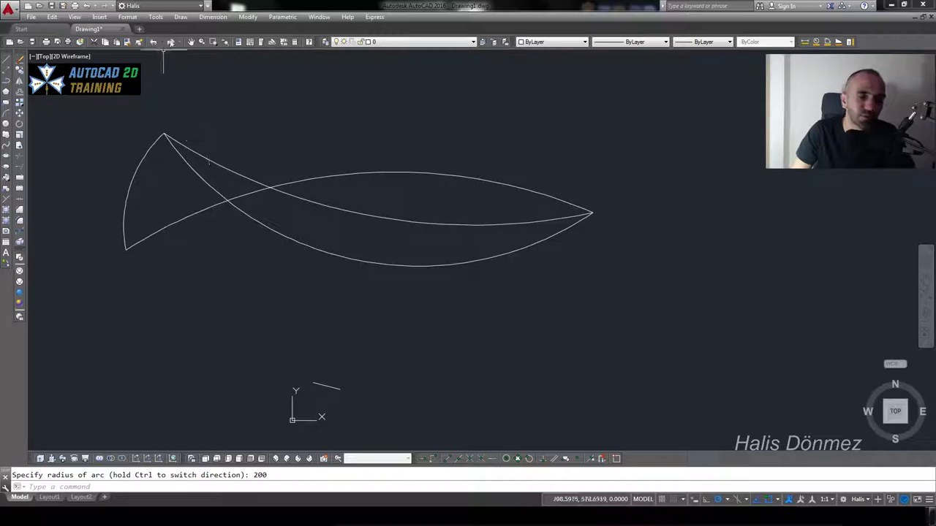
pyautogui.click(182, 18)
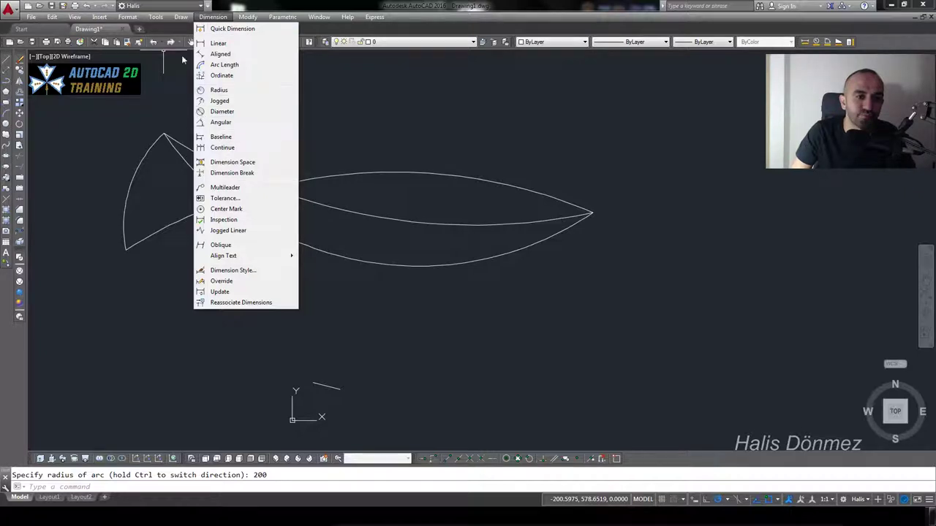
pyautogui.moveTo(192, 148)
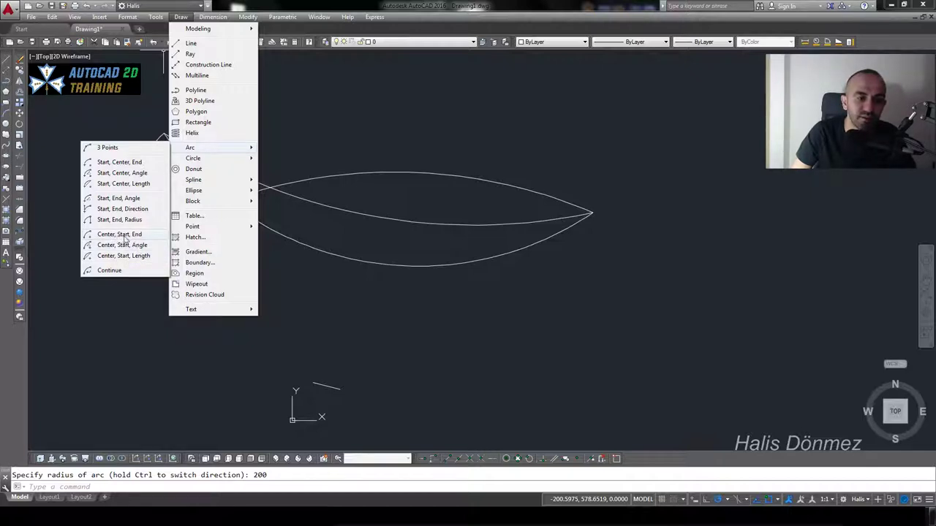
# Draw a Center, Start, End arc centred on the top tail tip, from the lower tip to the curve crossing.
pyautogui.click(126, 235)
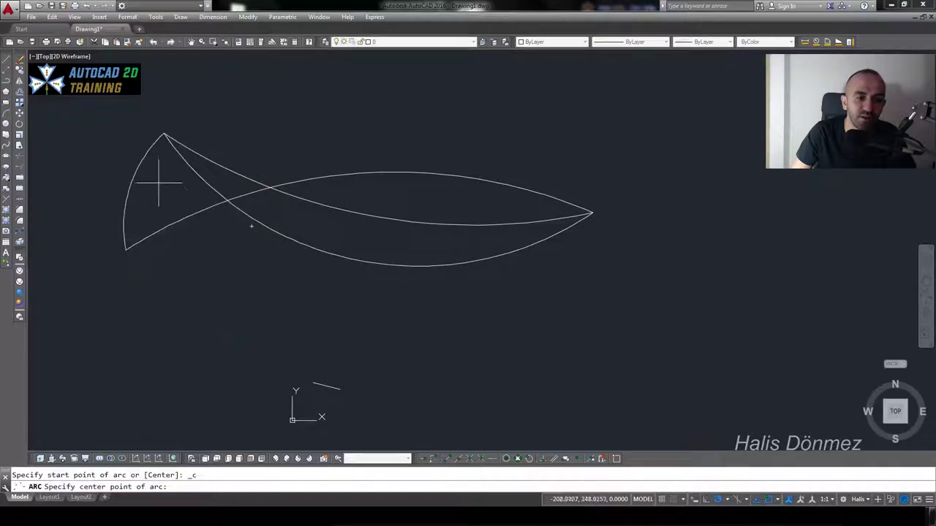
pyautogui.click(163, 134)
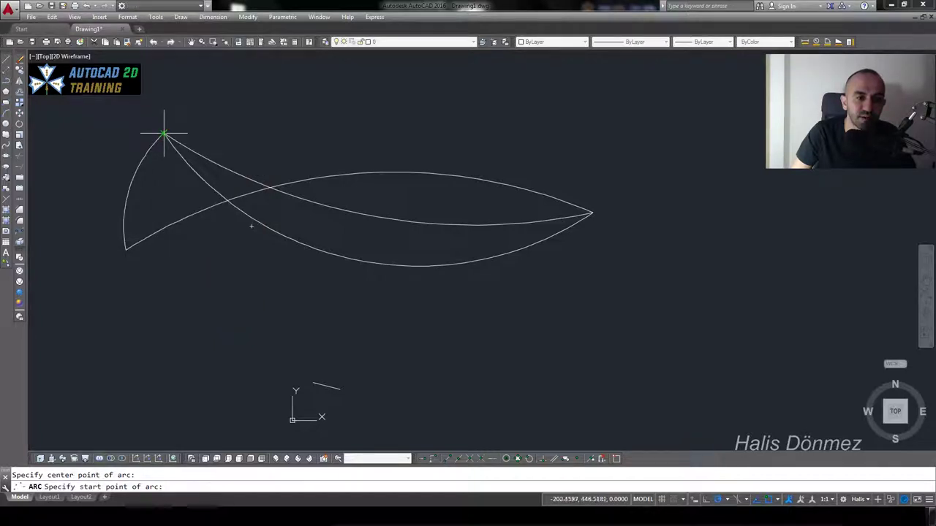
pyautogui.click(125, 250)
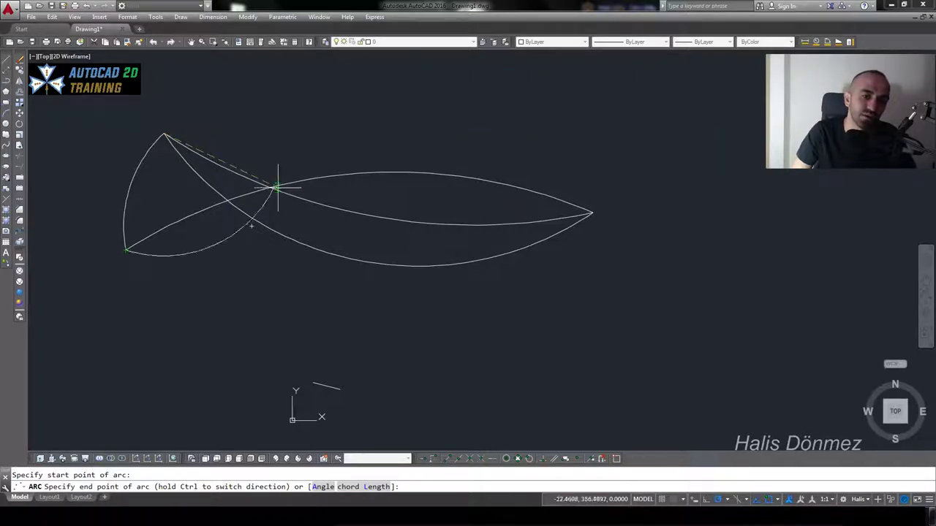
pyautogui.scroll(5, 271, 188)
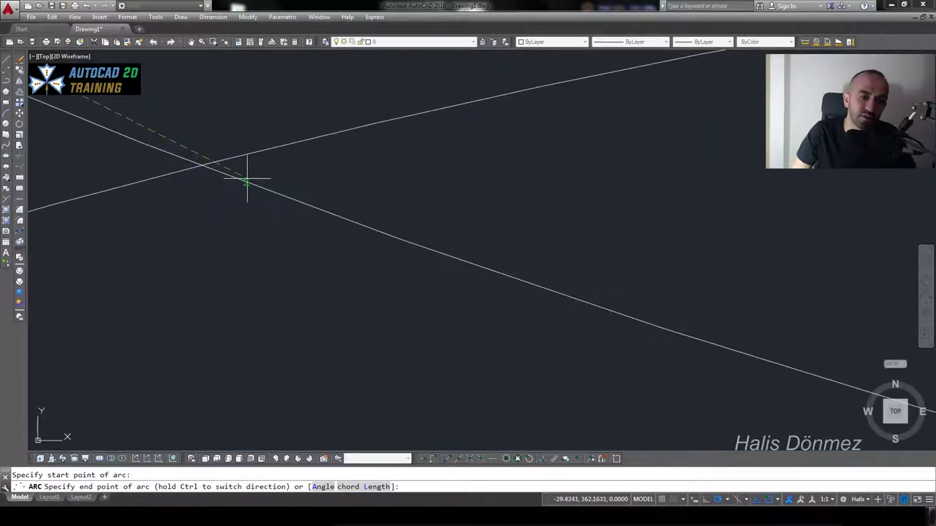
pyautogui.click(246, 180)
pyautogui.scroll(-3, 295, 146)
pyautogui.scroll(-2, 294, 147)
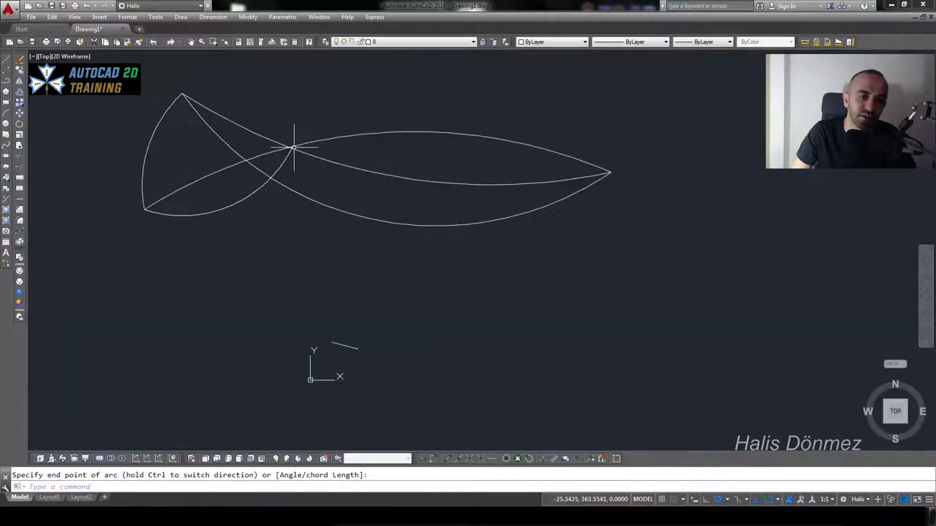
pyautogui.moveTo(294, 147); pyautogui.dragTo(291, 212, button='middle')
pyautogui.click(135, 20)
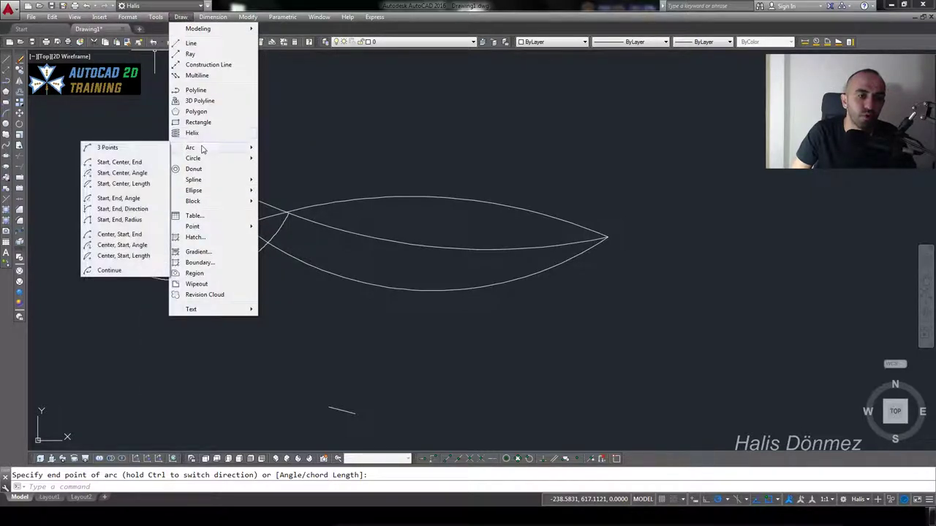
# Draw a Center, Start, Length arc centred on the top tail tip, starting at the lower tip, chord 20.
pyautogui.click(120, 258)
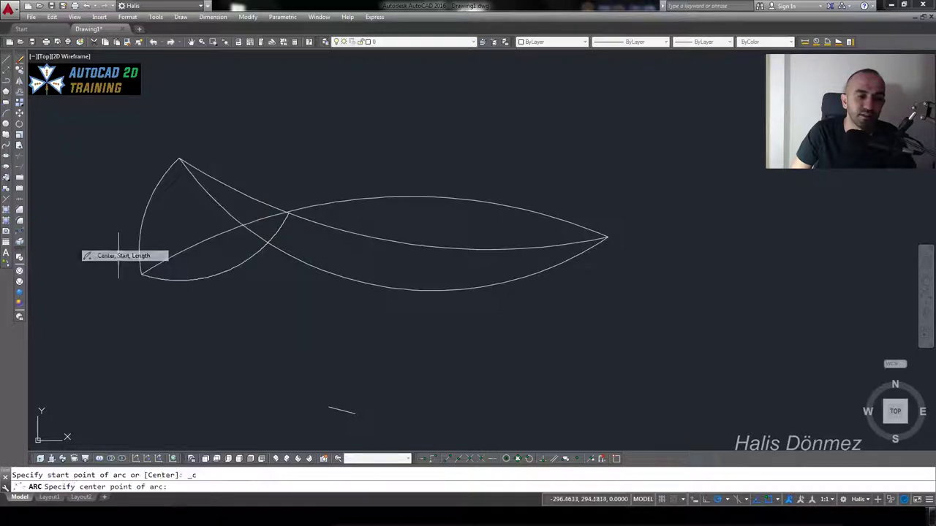
pyautogui.click(179, 158)
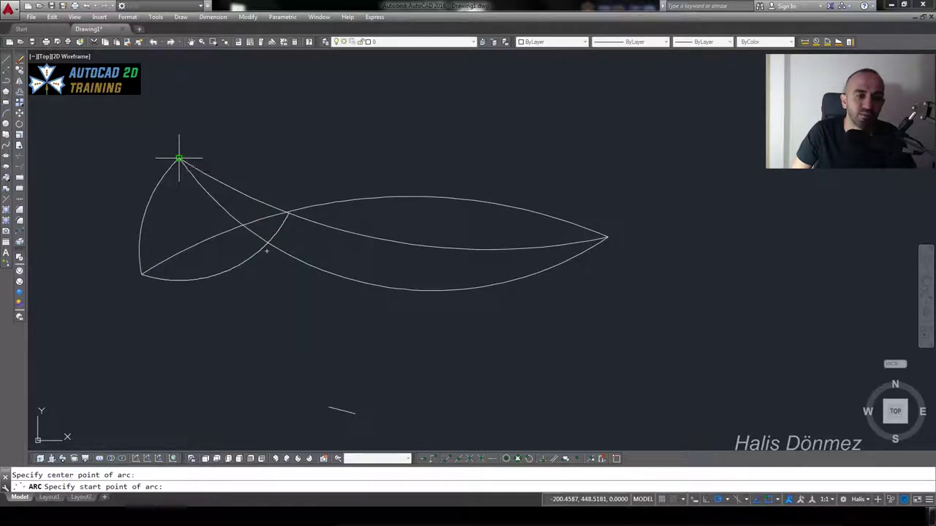
pyautogui.click(140, 274)
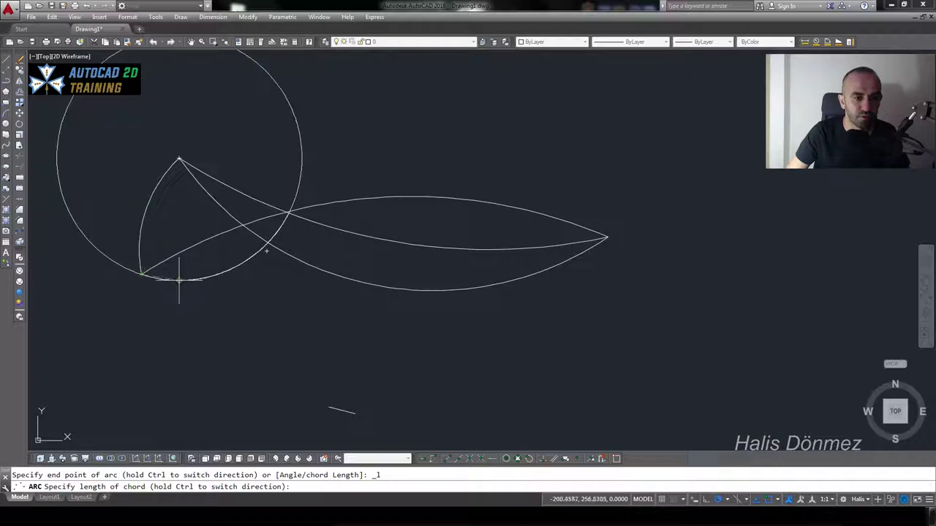
pyautogui.scroll(-4, 162, 256)
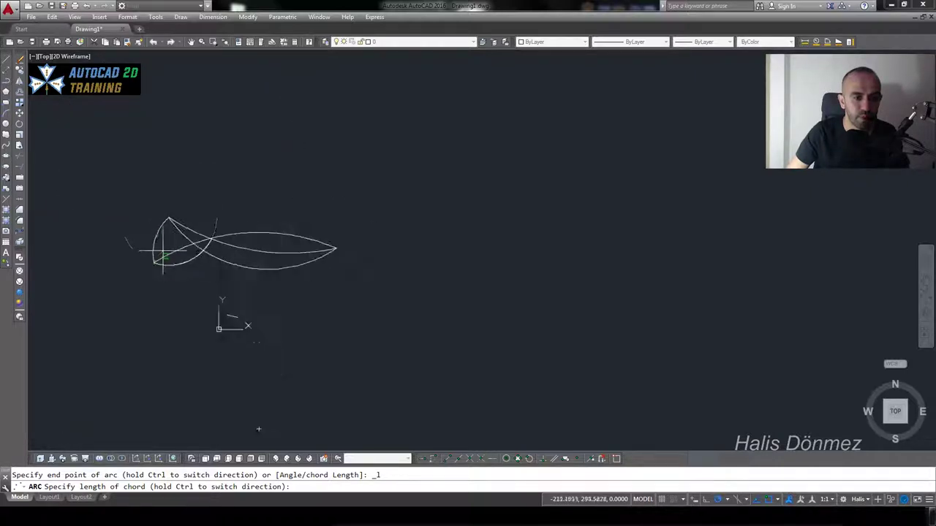
pyautogui.scroll(5, 147, 248)
pyautogui.scroll(-2, 135, 243)
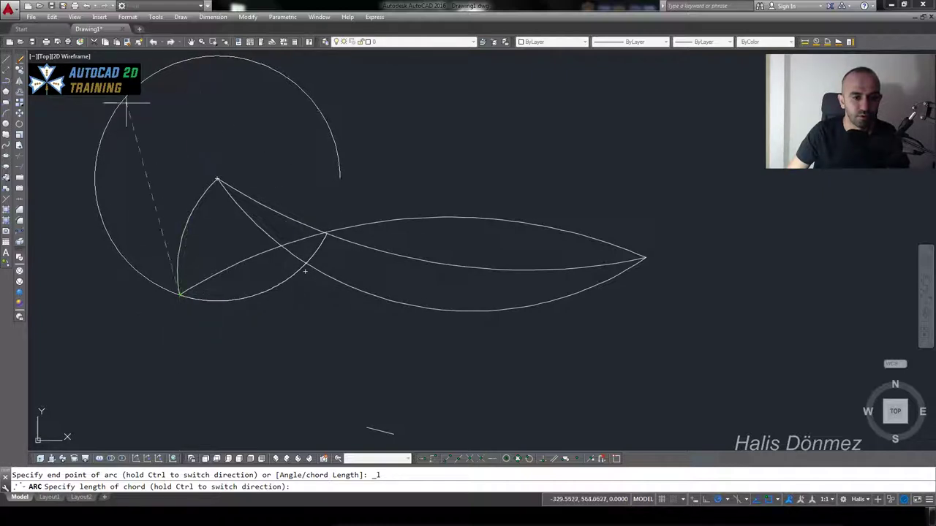
pyautogui.scroll(2, 171, 178)
pyautogui.scroll(-2, 171, 176)
pyautogui.scroll(-8, 283, 178)
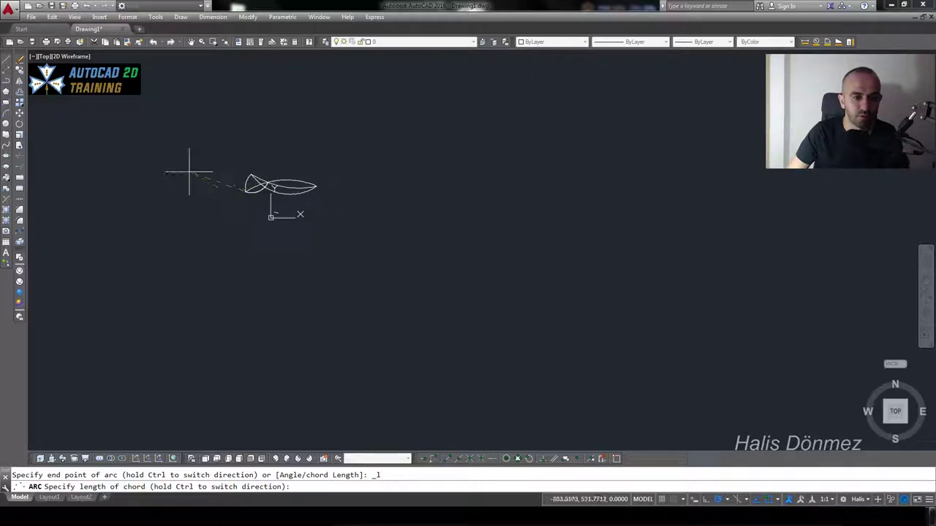
pyautogui.scroll(6, 233, 159)
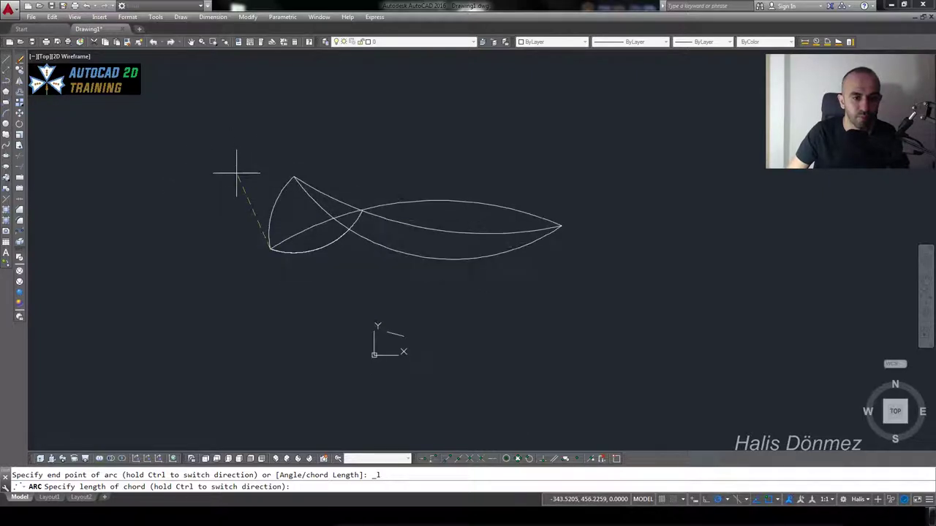
pyautogui.scroll(-2, 271, 181)
pyautogui.scroll(2, 269, 180)
pyautogui.scroll(2, 270, 180)
pyautogui.write('20')
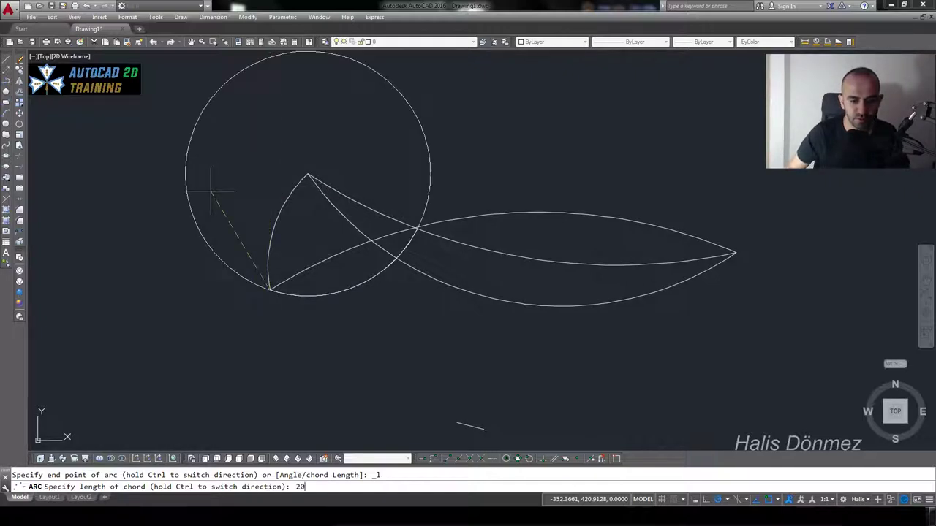
pyautogui.press('Return')
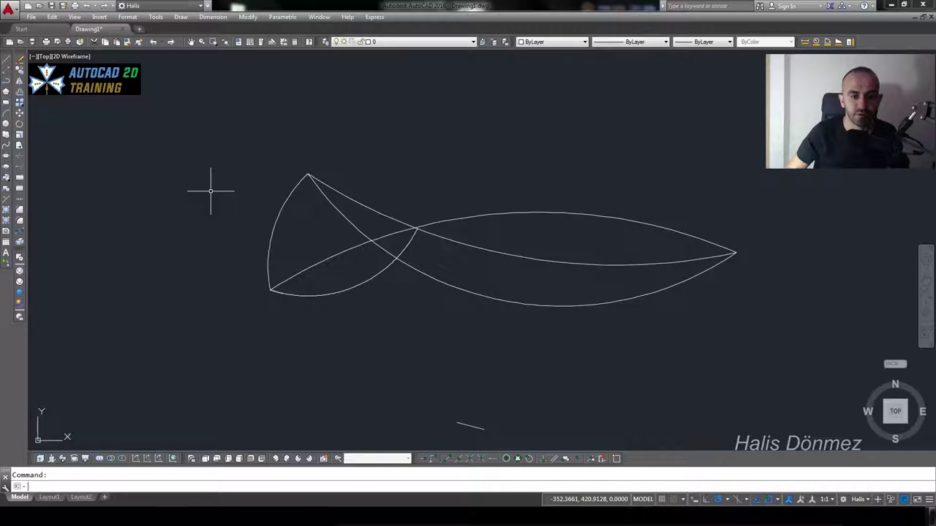
# Window-select the long arc from the lower tail tip to the curve crossing and delete it.
pyautogui.scroll(2, 262, 304)
pyautogui.scroll(2, 272, 303)
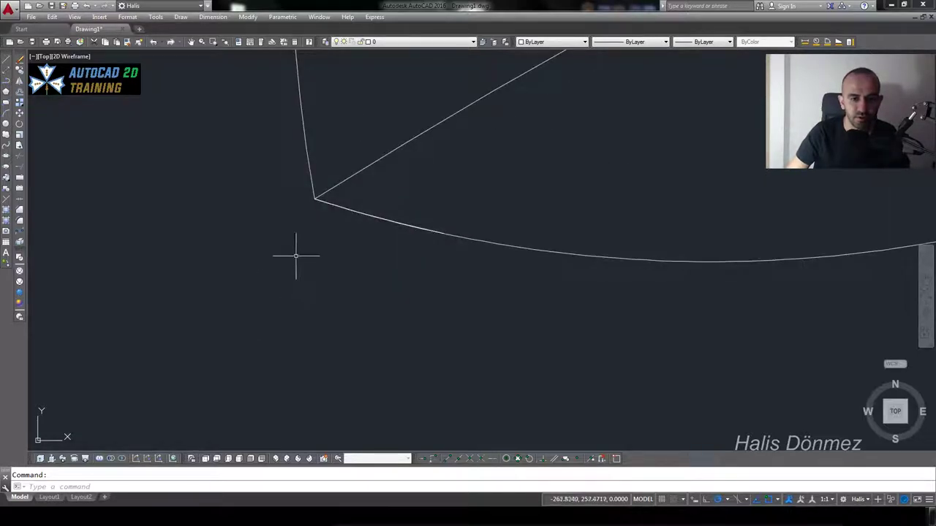
pyautogui.click(225, 284)
pyautogui.click(545, 139)
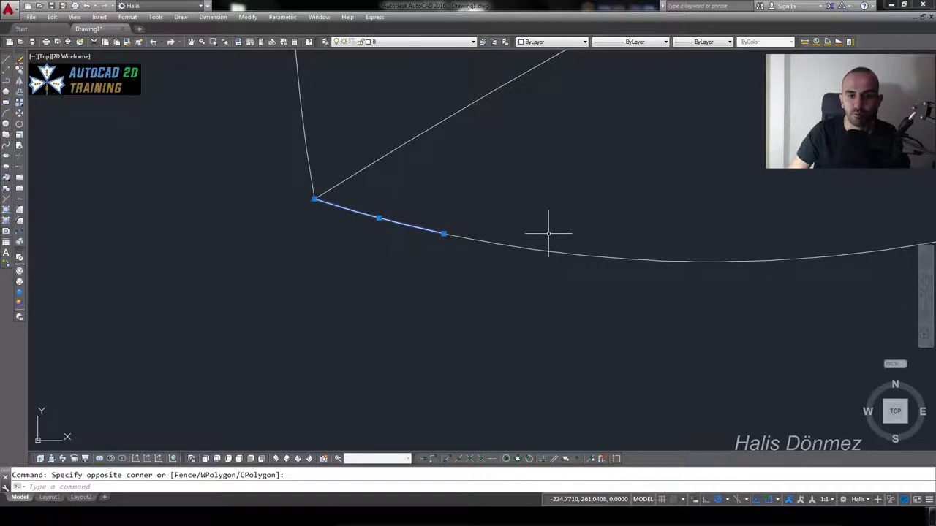
pyautogui.press('Escape')
pyautogui.click(576, 238)
pyautogui.click(578, 306)
pyautogui.press('Delete')
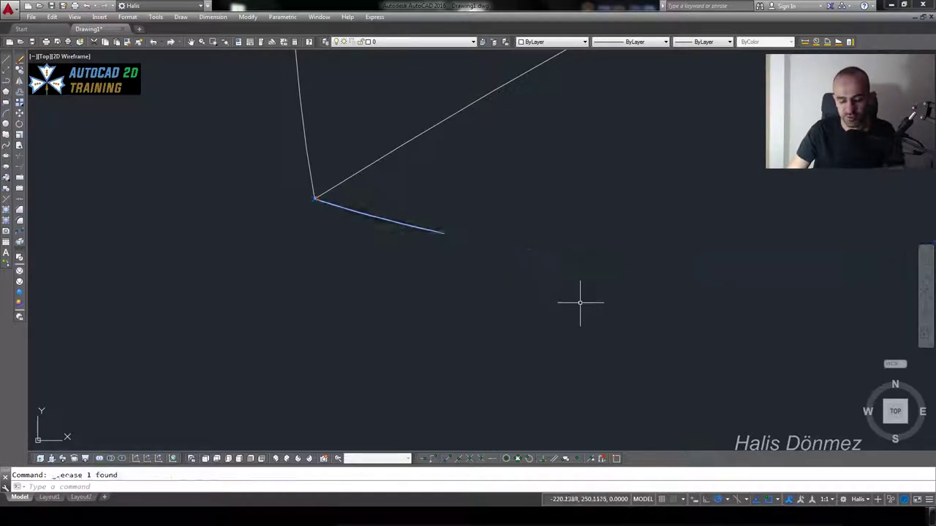
pyautogui.scroll(-2, 580, 301)
pyautogui.scroll(-3, 592, 289)
pyautogui.moveTo(605, 278); pyautogui.dragTo(370, 263, button='middle')
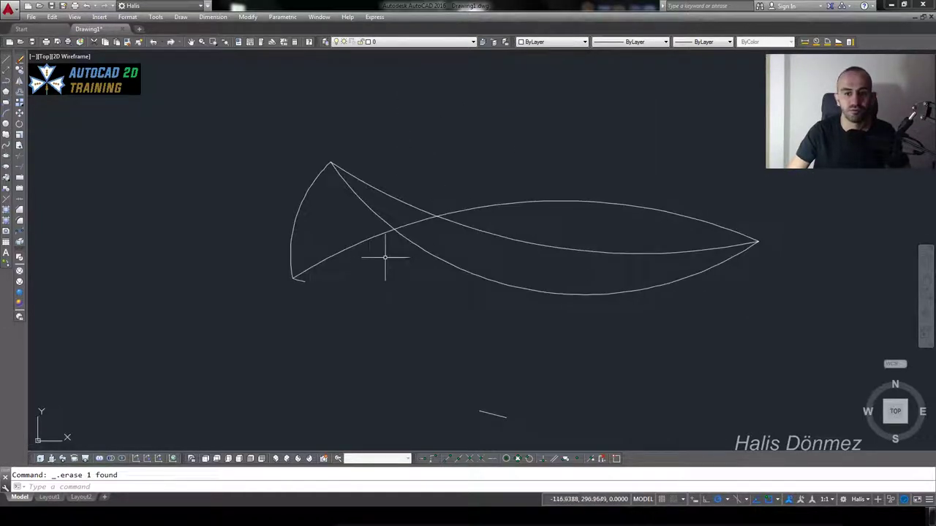